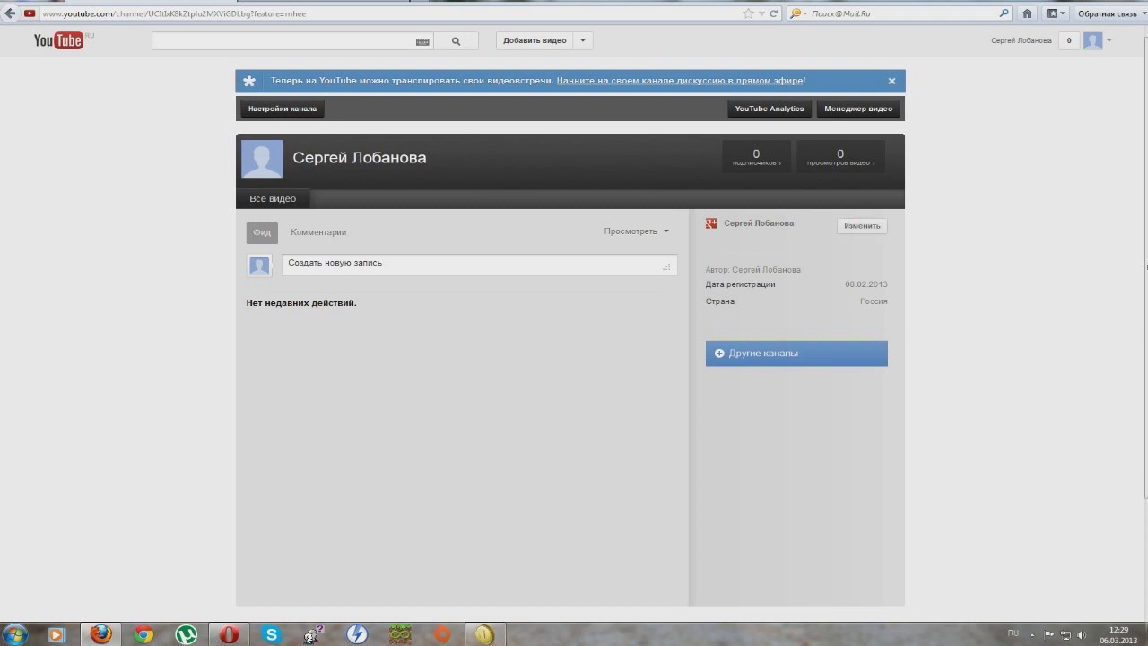
# Step: Open youtube.com/yt/partners through the channel page's Partner Program link
pyautogui.click(862, 225)
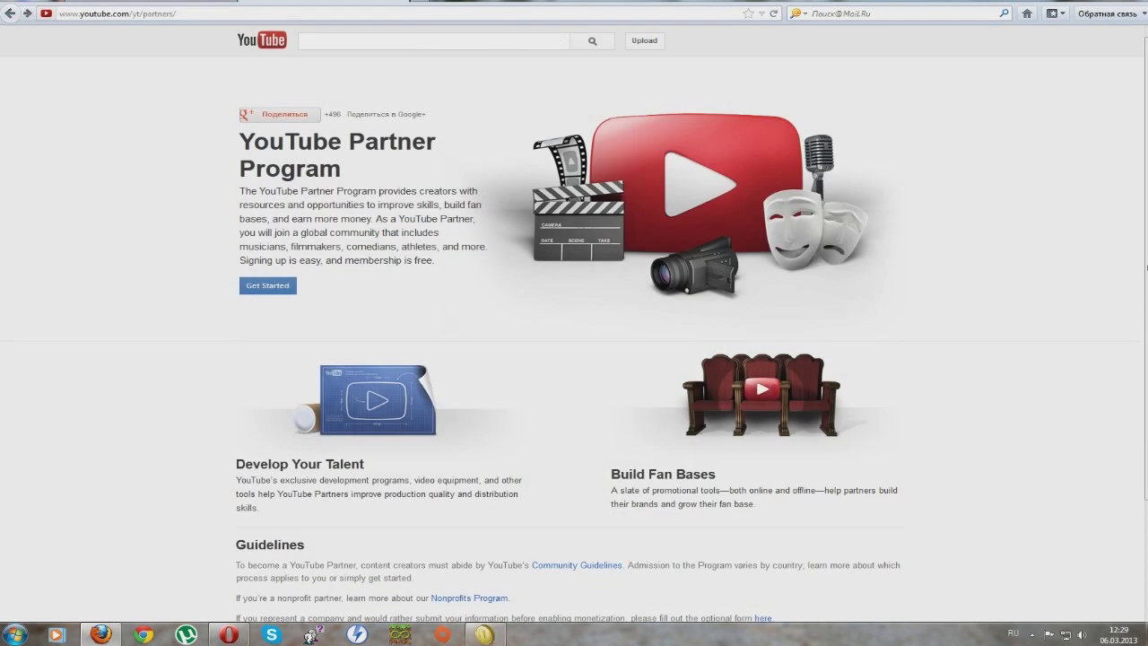
# Step: Open the partner interest form, scroll through it, and go back without submitting
pyautogui.click(267, 286)
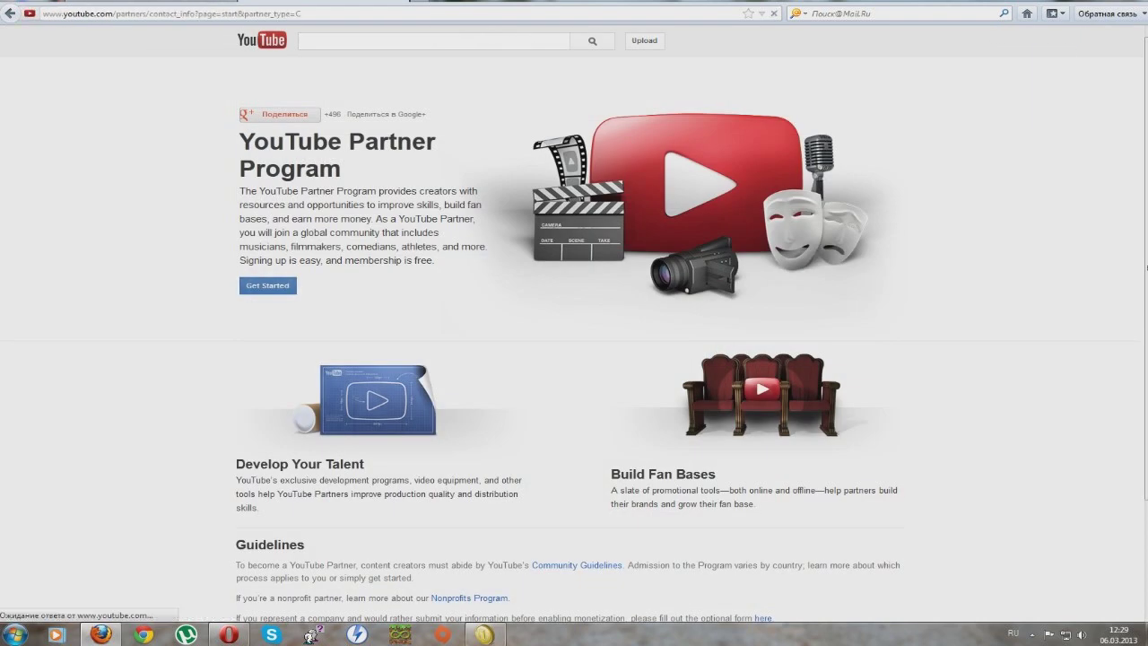
pyautogui.scroll(-8, 311, 249)
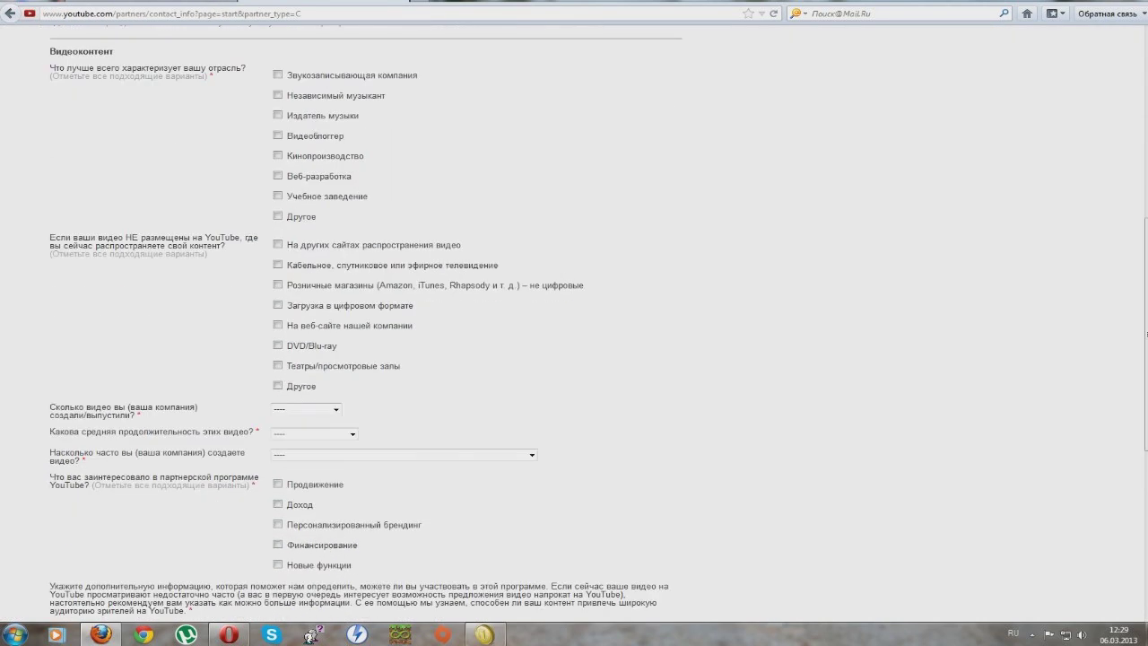
pyautogui.scroll(-5, 366, 320)
pyautogui.moveTo(1146, 453); pyautogui.dragTo(1146, 152)
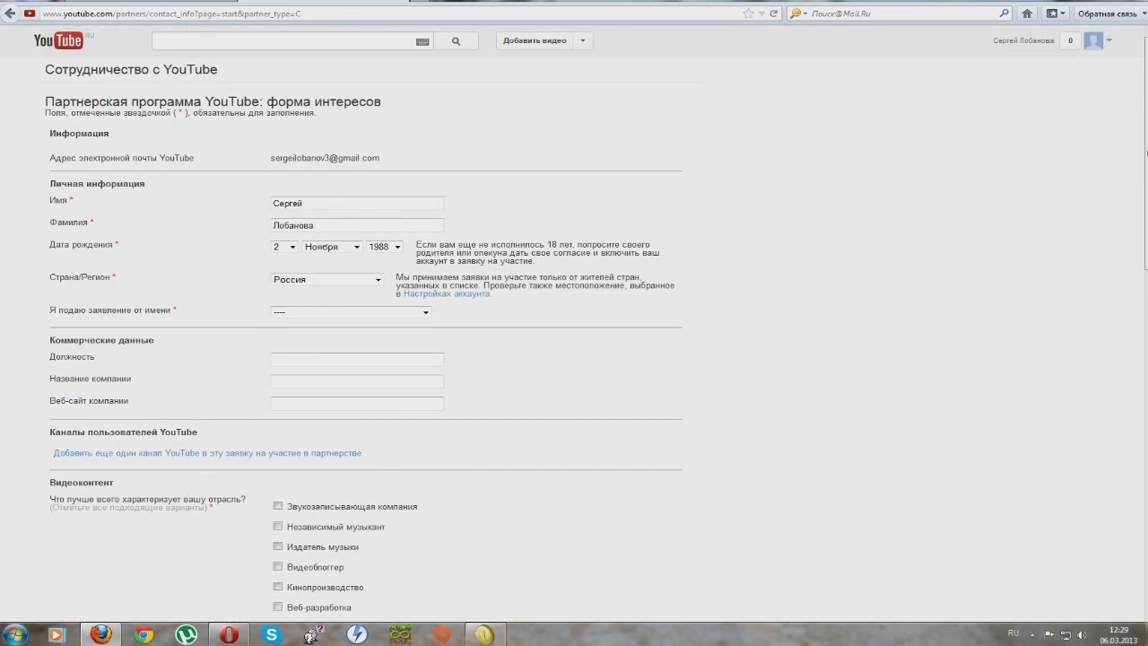
pyautogui.scroll(-3, 574, 323)
pyautogui.hotkey('alt', 'Left')
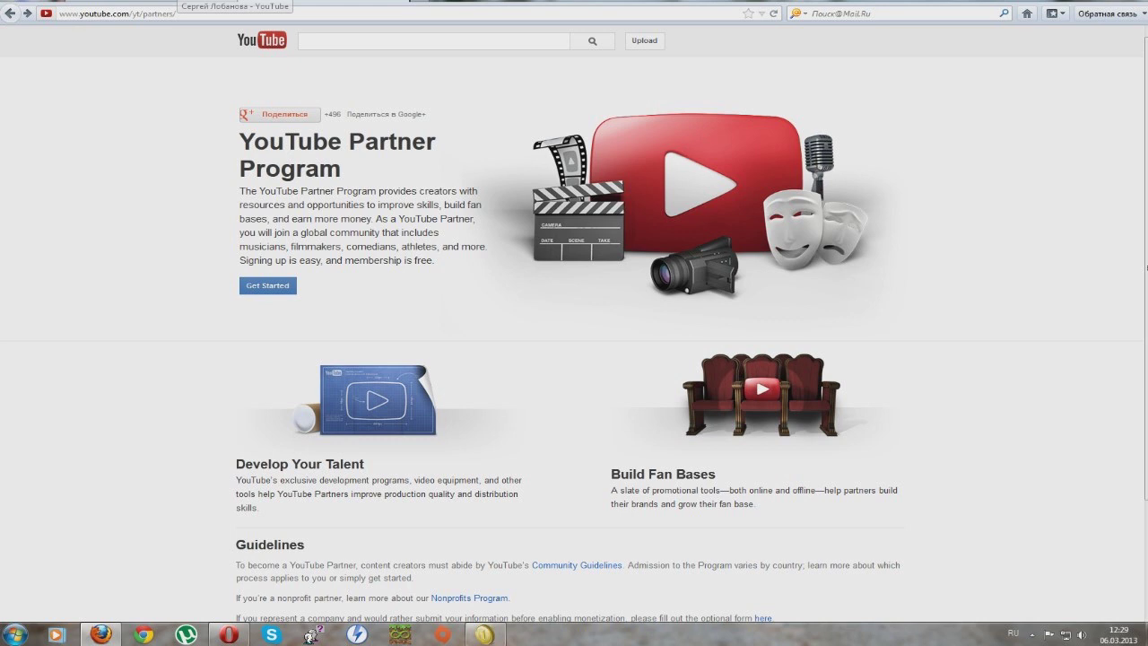
pyautogui.hotkey('alt', 'Left')
# Step: Open the channel information editor, then reload the channel page
pyautogui.click(862, 225)
pyautogui.scroll(-2, 862, 225)
pyautogui.scroll(3, 574, 323)
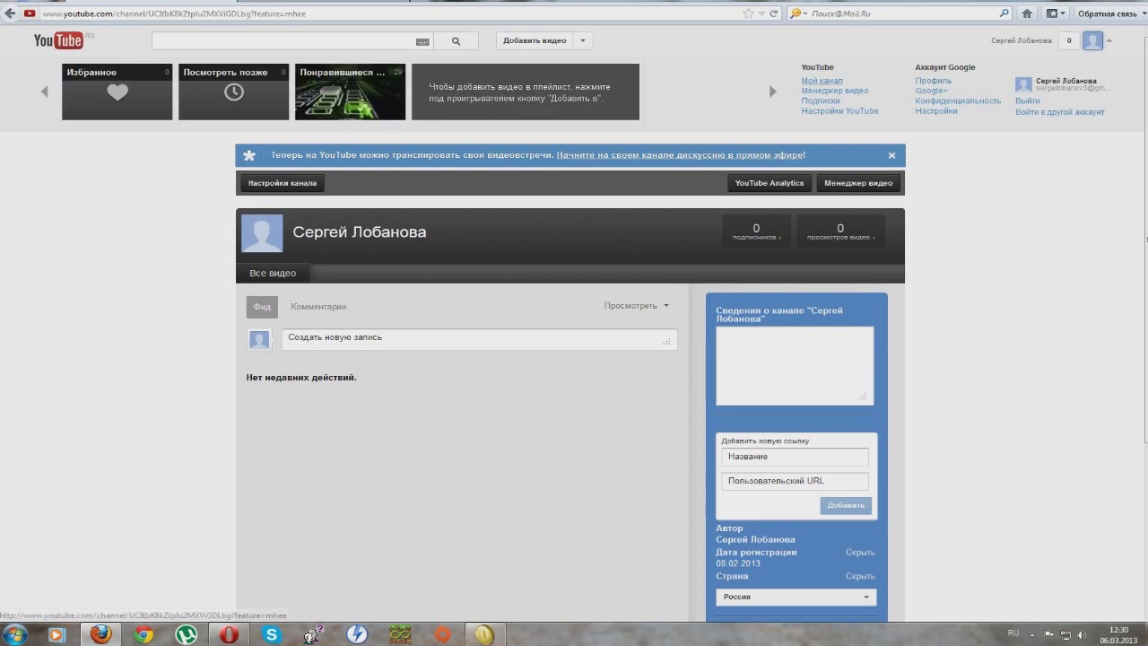
pyautogui.click(822, 79)
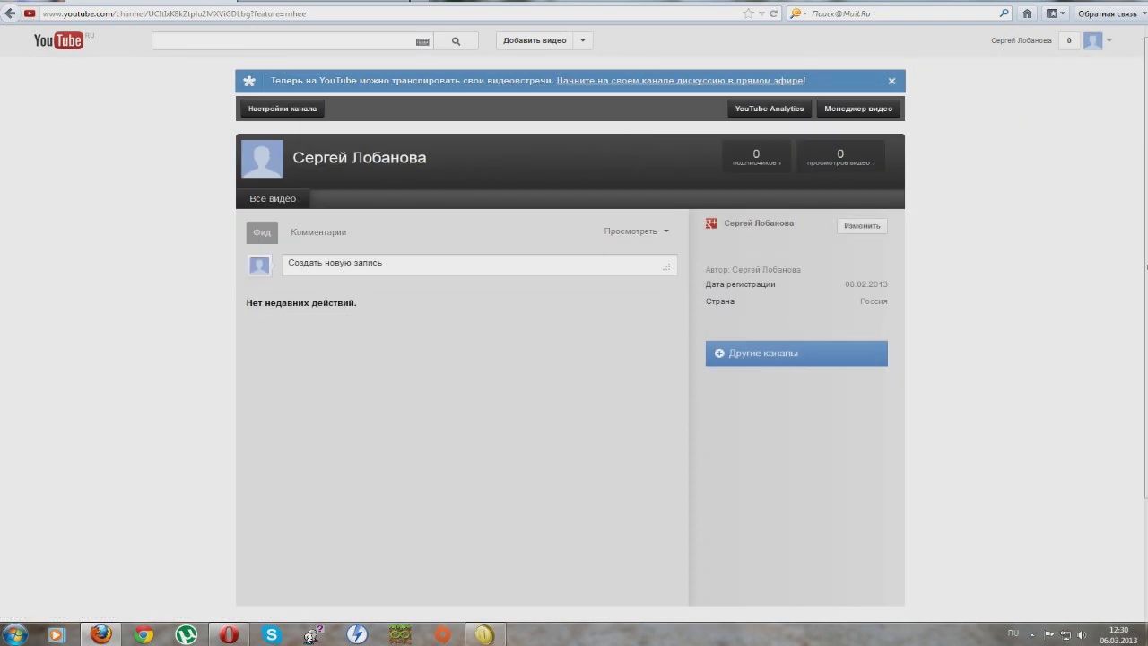
# Step: Set the channel's Страна to США and save it with Применить
pyautogui.click(862, 225)
pyautogui.scroll(-3, 795, 359)
pyautogui.click(796, 377)
pyautogui.scroll(-3, 807, 485)
pyautogui.scroll(-4, 843, 502)
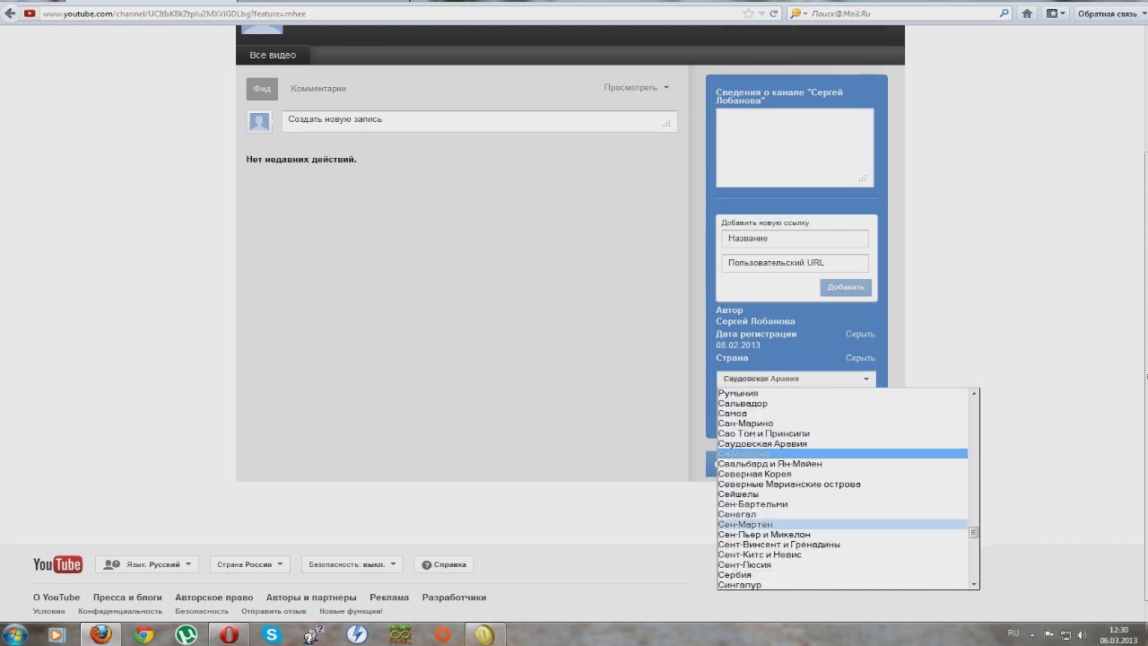
pyautogui.scroll(-3, 843, 538)
pyautogui.scroll(-3, 843, 536)
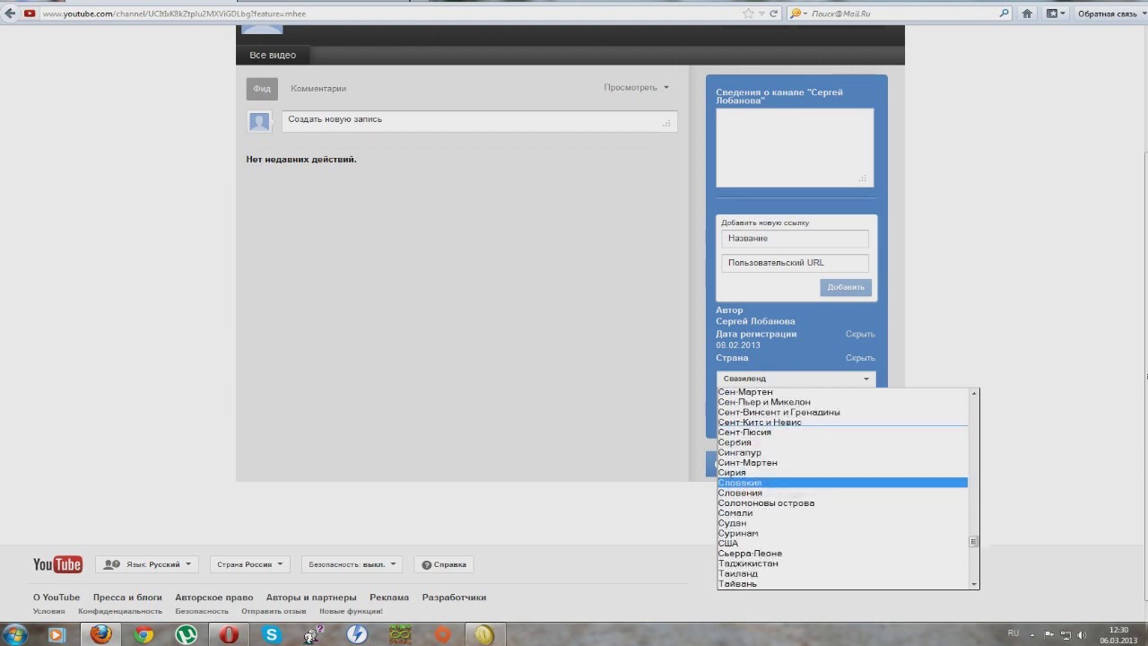
pyautogui.click(807, 525)
pyautogui.click(835, 416)
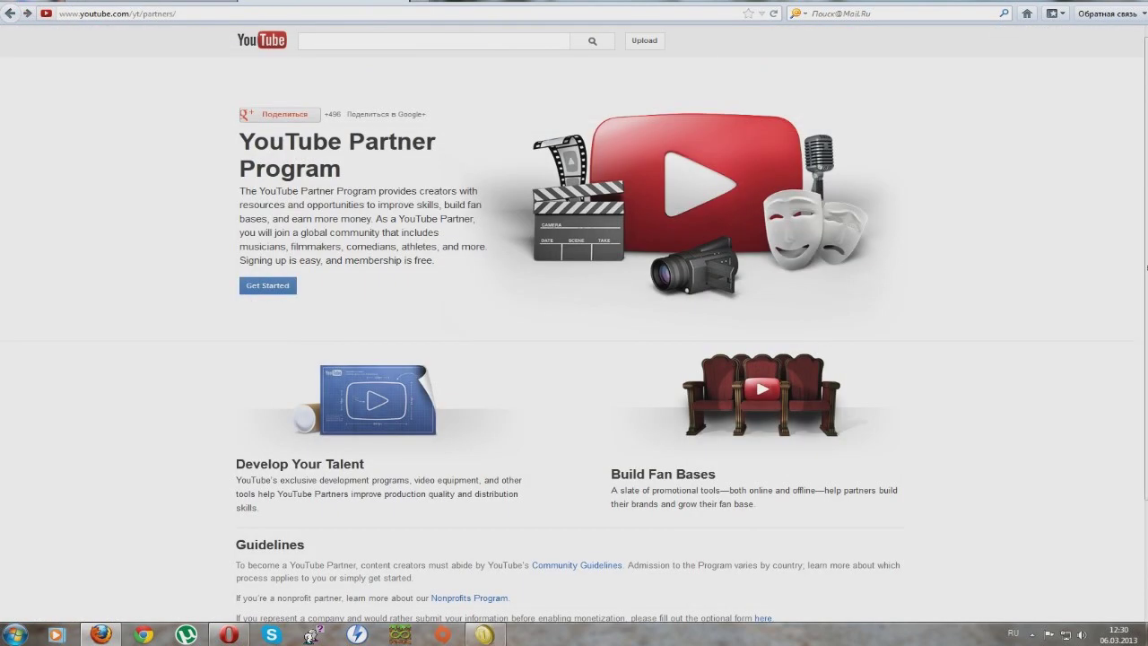
# Step: Enable monetization by accepting all three agreement terms, then dismiss the tip
pyautogui.click(268, 286)
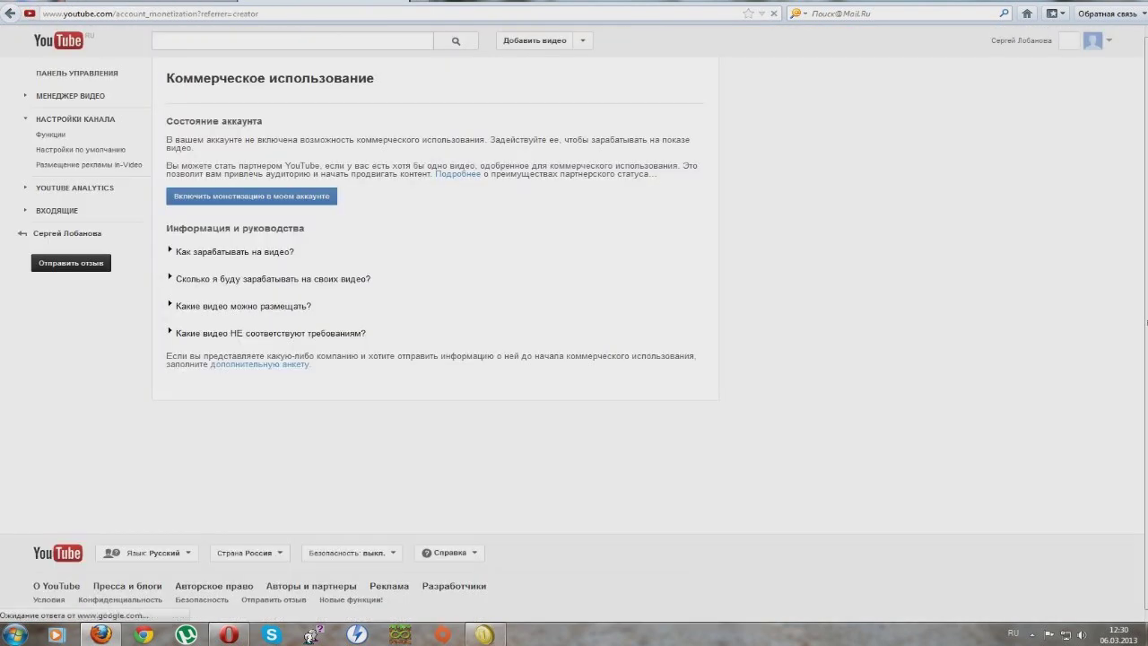
pyautogui.click(251, 196)
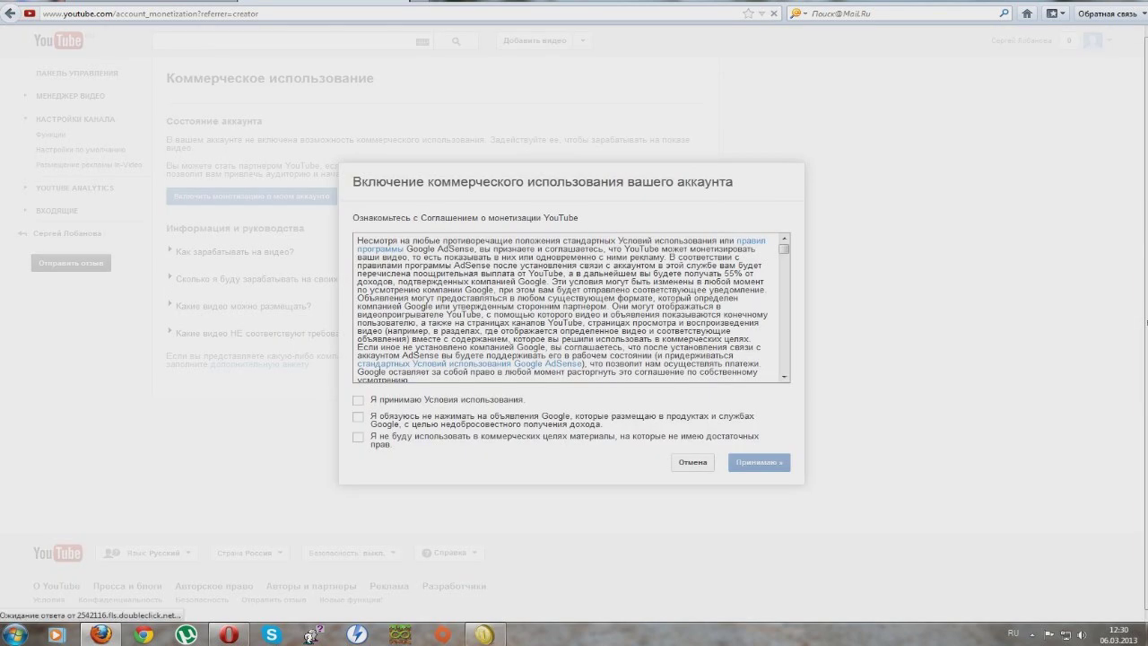
pyautogui.click(357, 400)
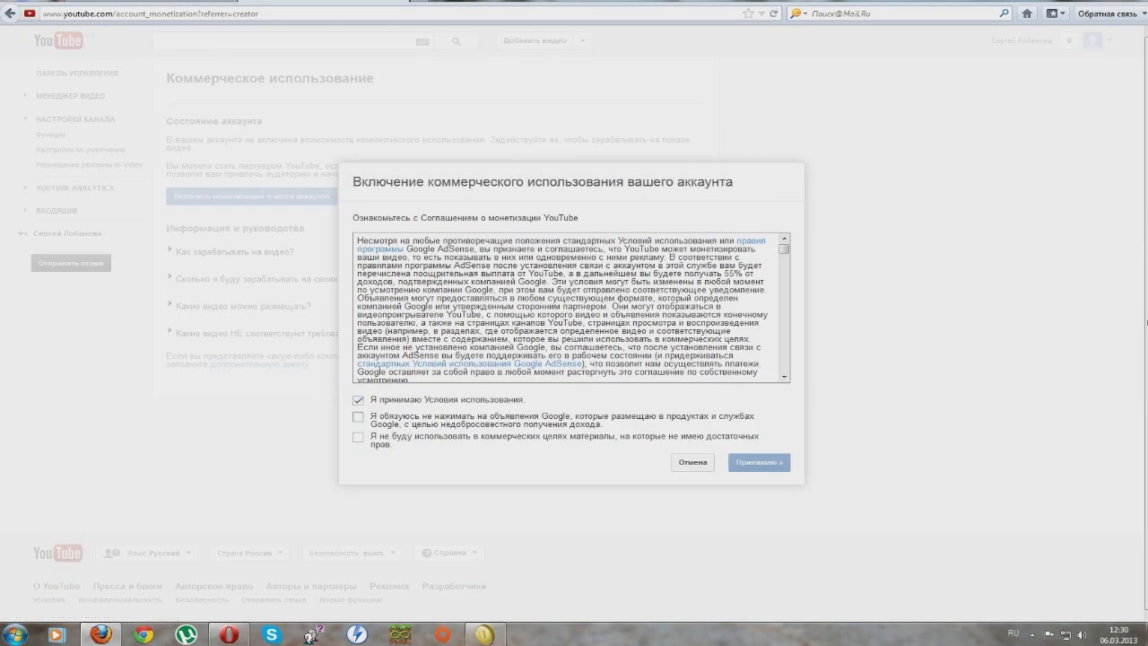
pyautogui.click(358, 417)
pyautogui.click(357, 436)
pyautogui.click(758, 462)
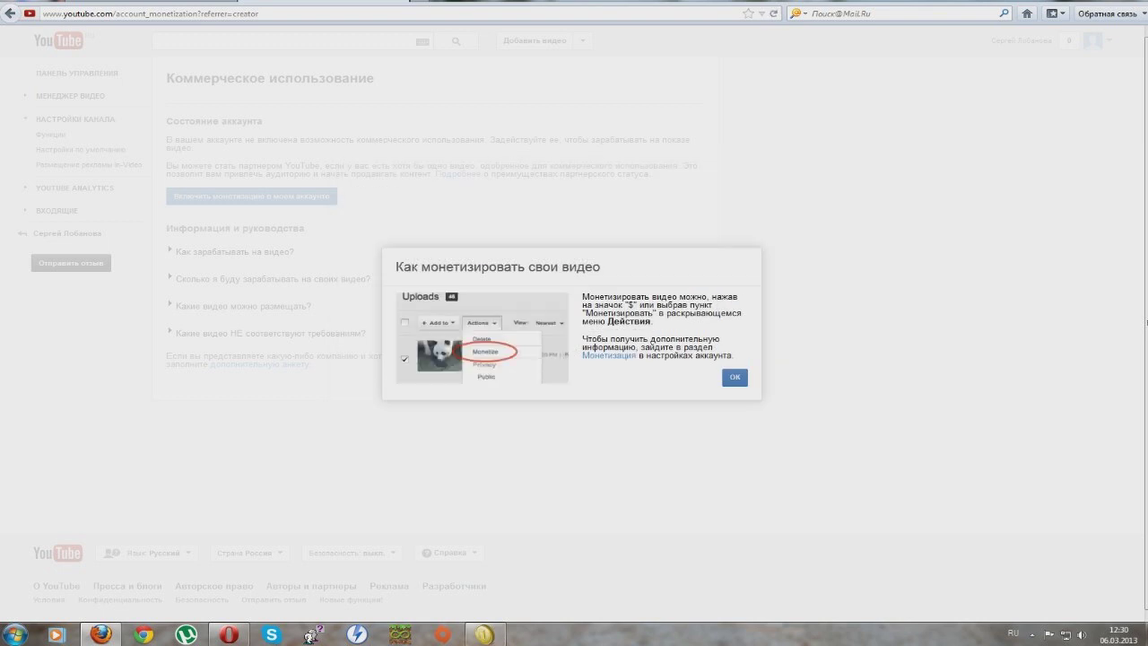
pyautogui.click(735, 377)
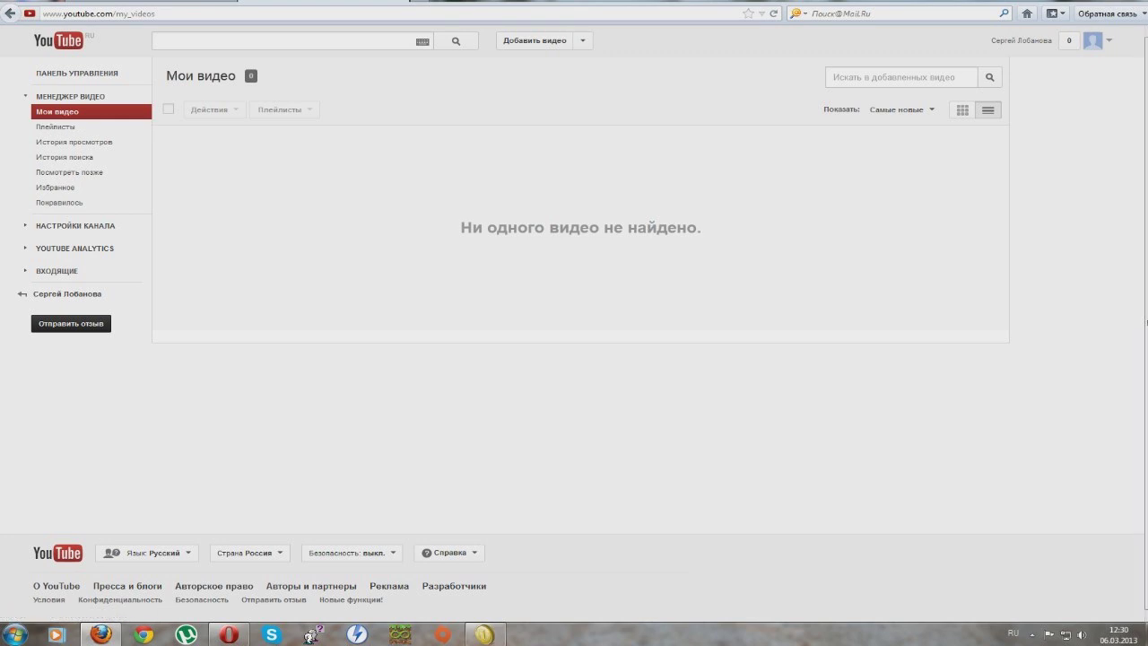
# Step: Go to youtube.com/partner via the address bar
pyautogui.click(99, 13)
pyautogui.write('y')
pyautogui.press('Escape')
pyautogui.hotkey('alt', 'shift')
pyautogui.write('t')
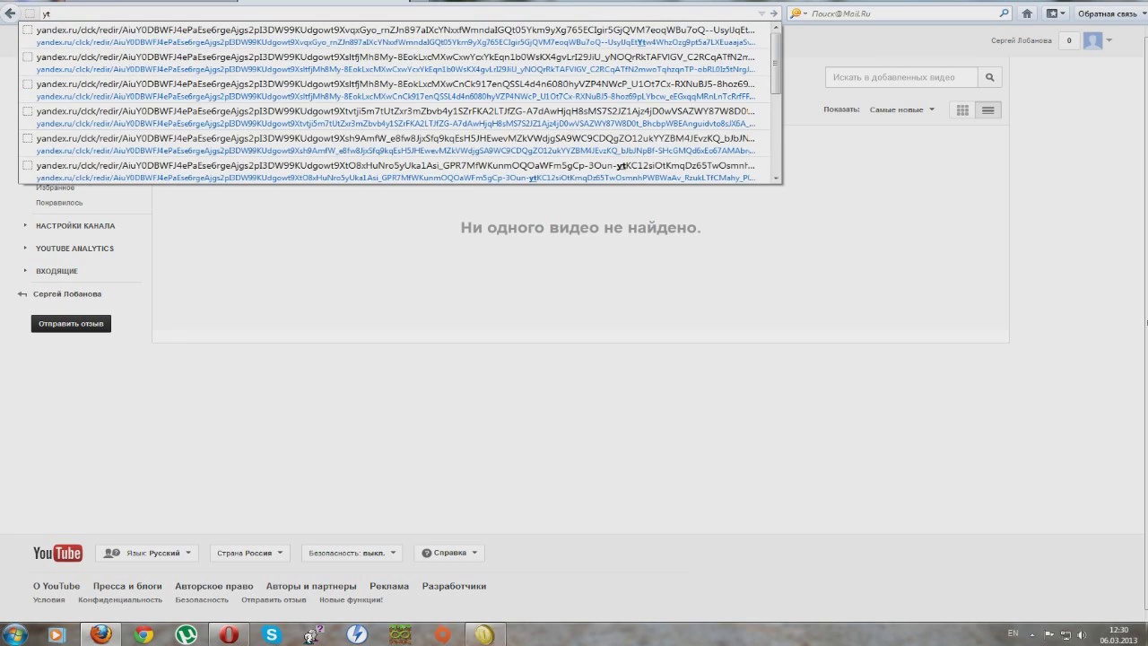
pyautogui.press('Return')
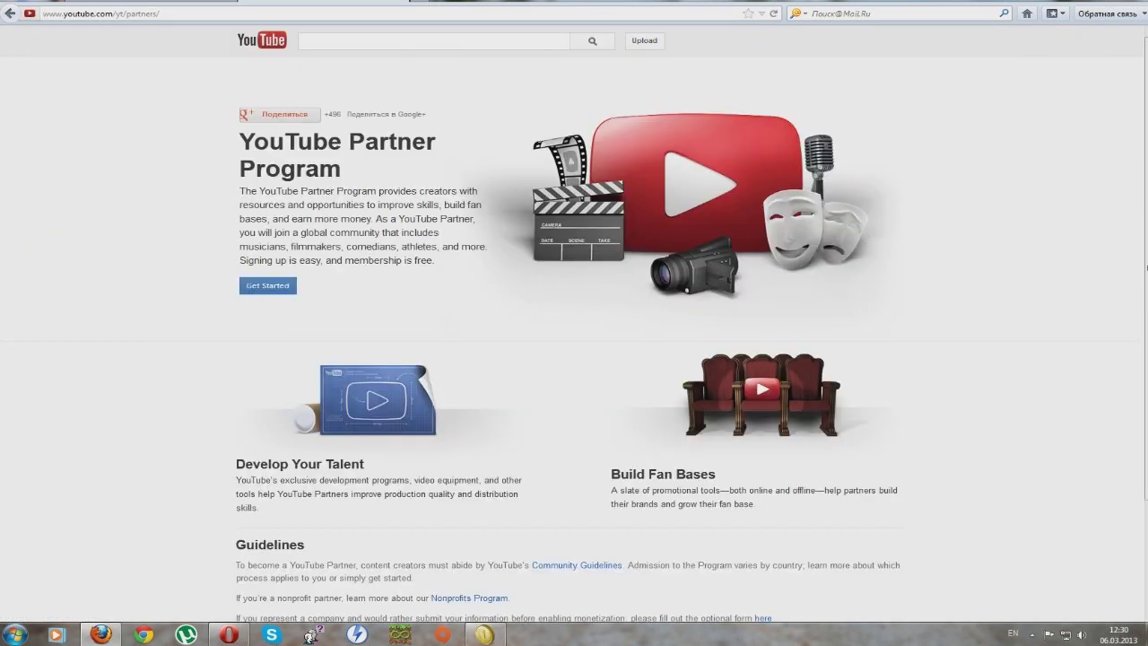
# Step: Expand the earnings FAQ on the commercial use page and follow its AdSense link
pyautogui.click(267, 285)
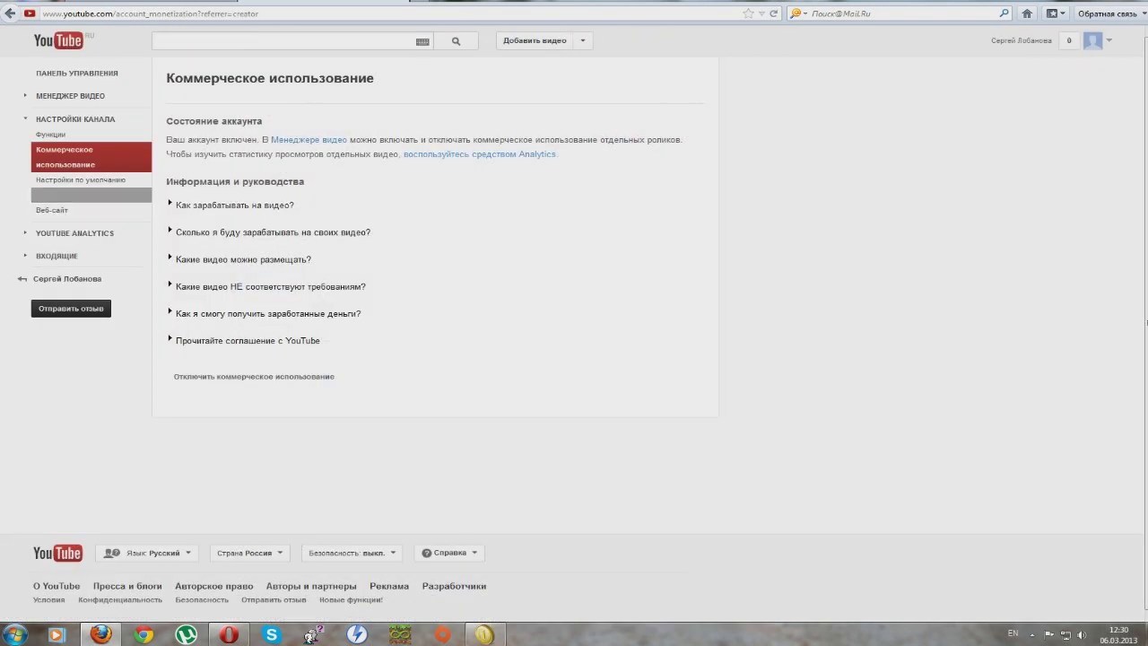
pyautogui.click(480, 154)
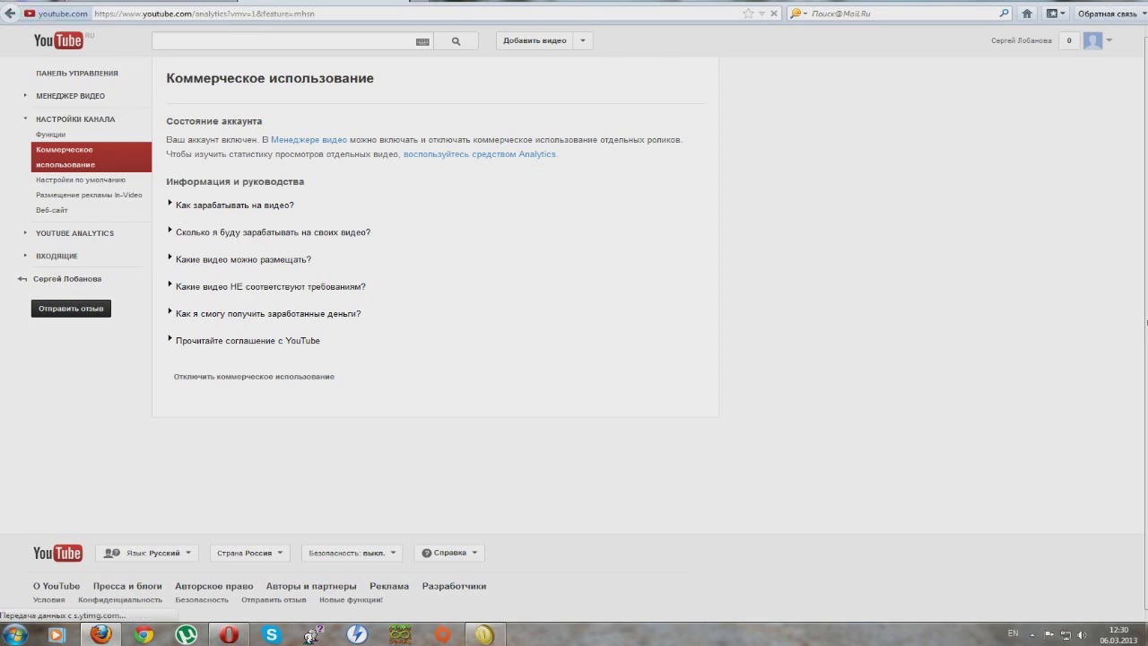
pyautogui.hotkey('alt', 'Left')
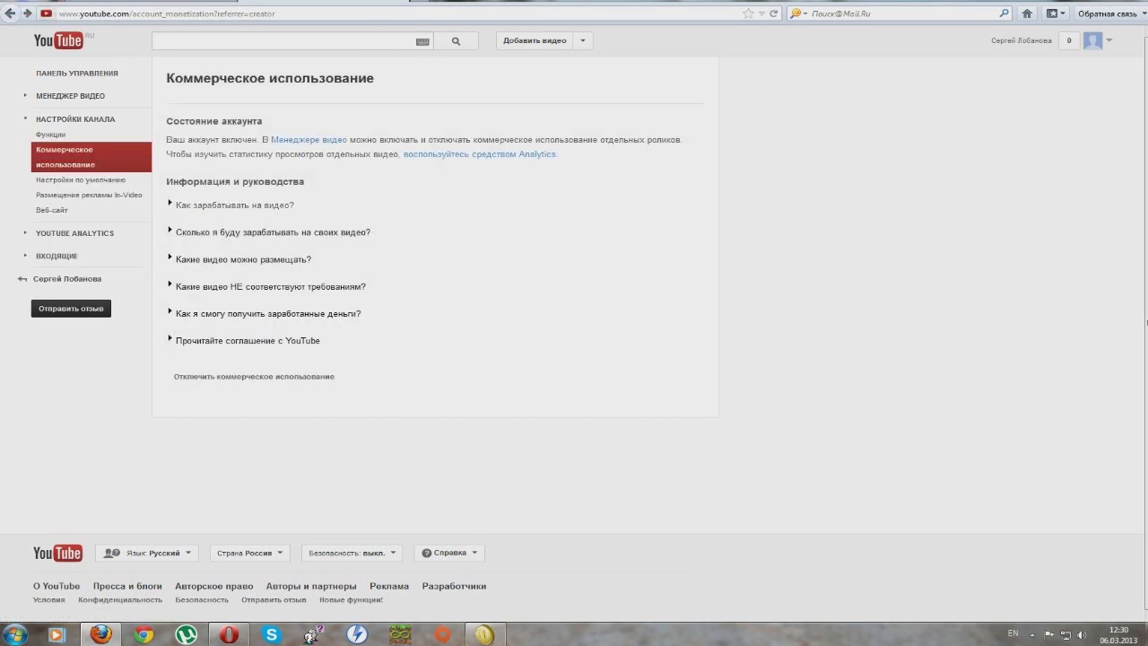
pyautogui.click(269, 313)
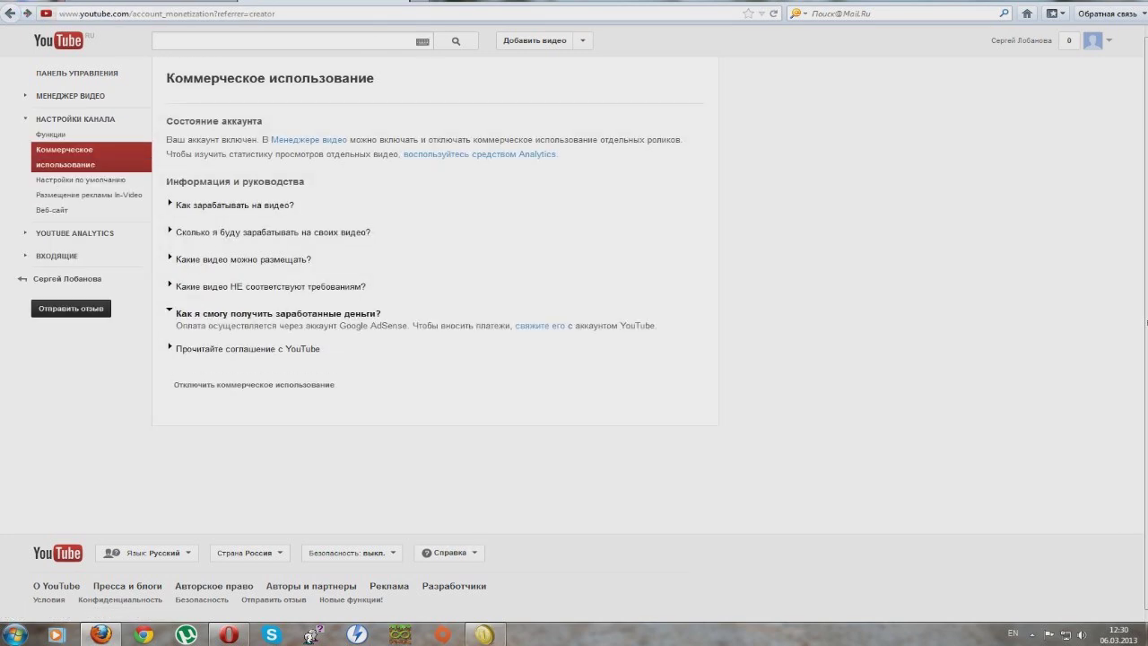
pyautogui.click(539, 326)
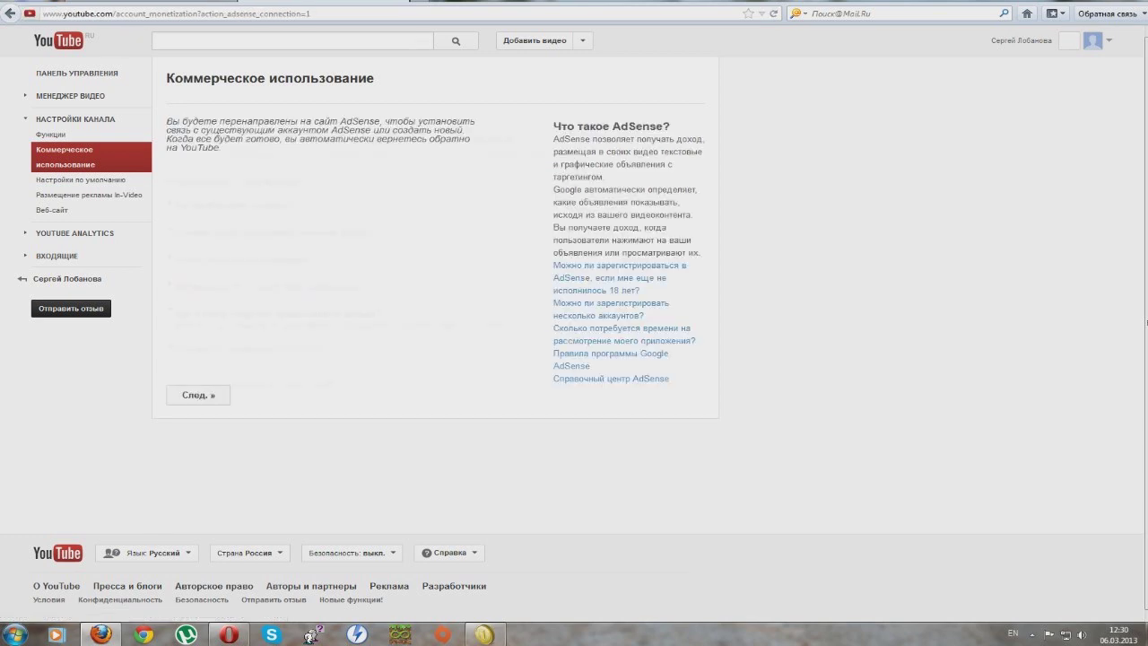
# Step: Continue to AdSense sign-up and sign in with the Google account password
pyautogui.click(198, 395)
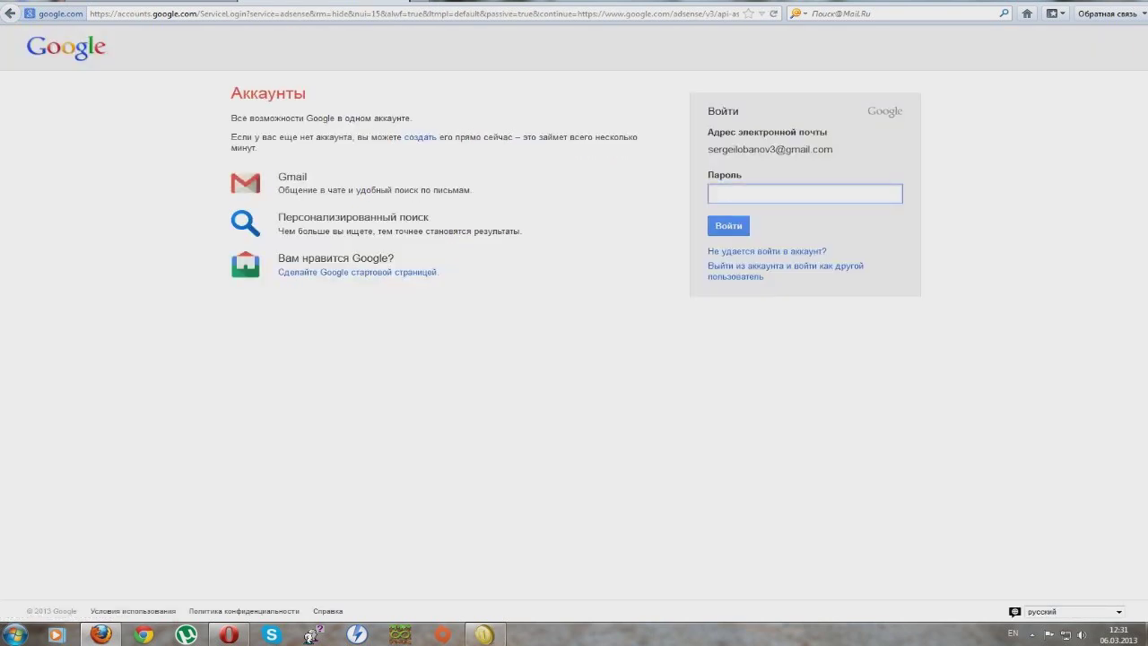
pyautogui.write('***********')
pyautogui.press('Return')
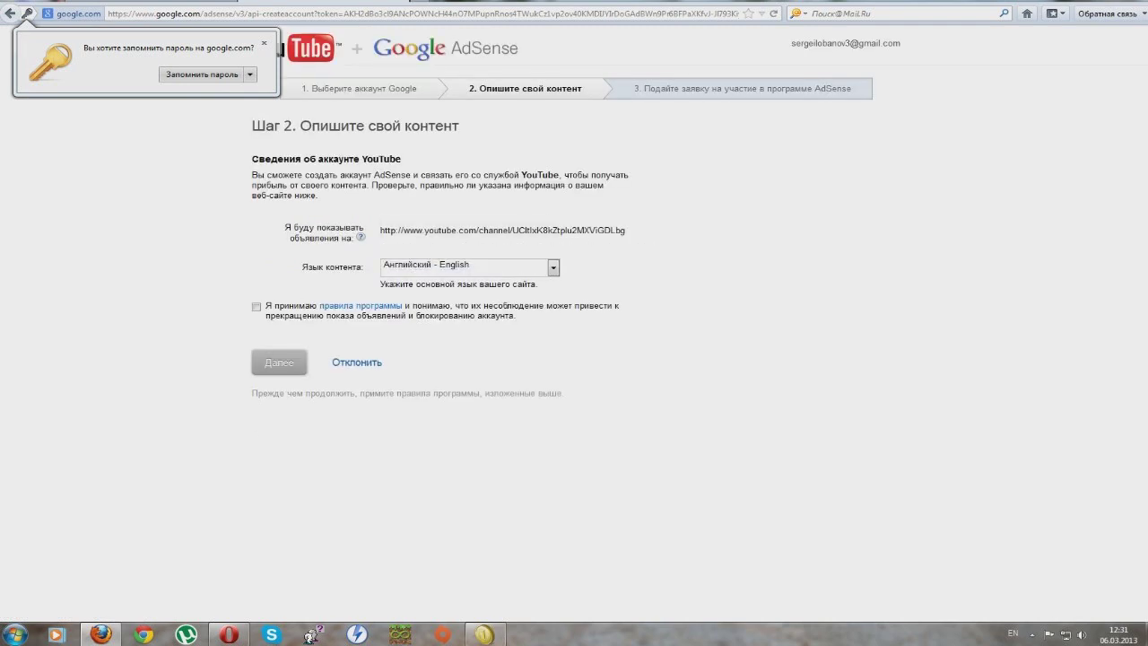
# Step: Set the AdSense content language to Русский and accept the program rules
pyautogui.click(553, 266)
pyautogui.scroll(-5, 470, 388)
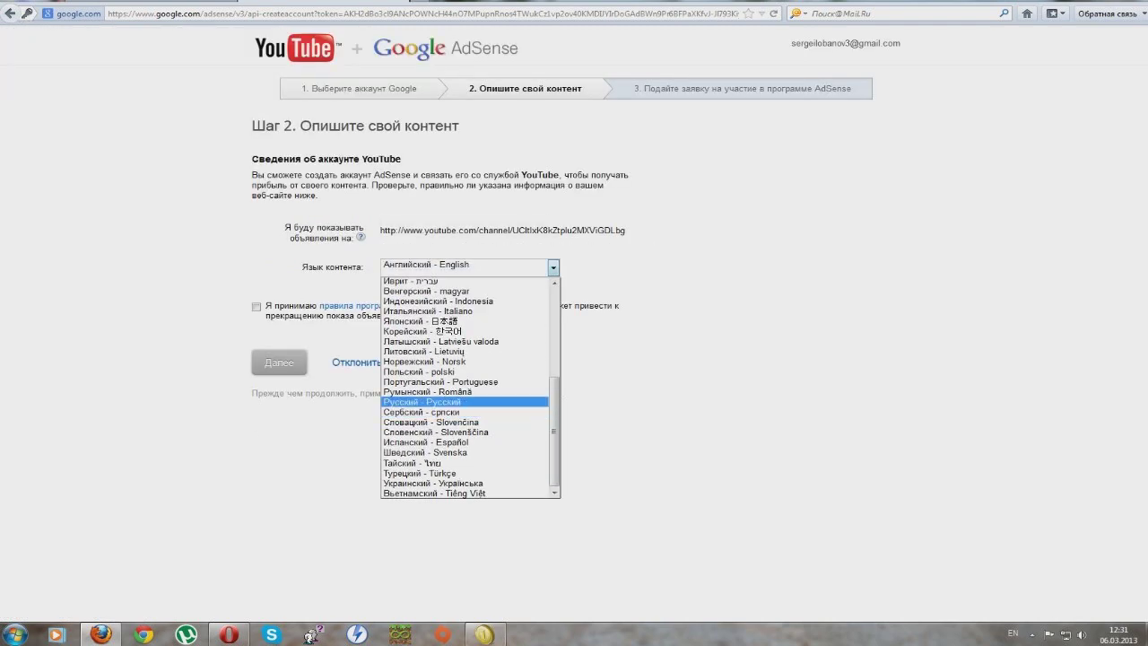
pyautogui.click(431, 397)
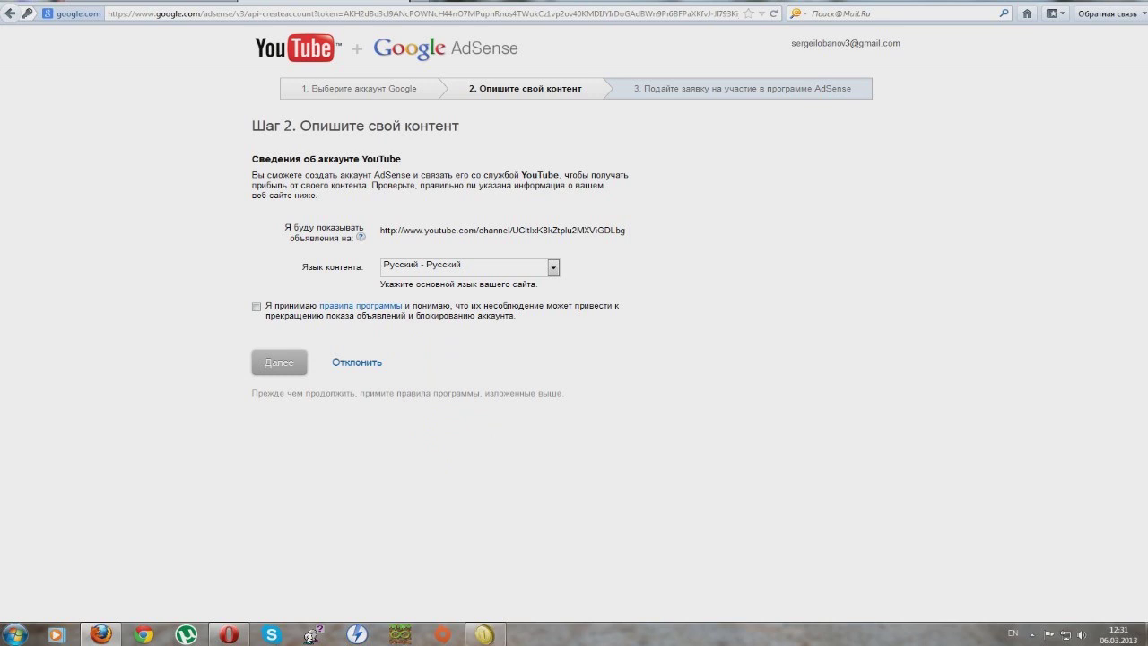
pyautogui.click(257, 306)
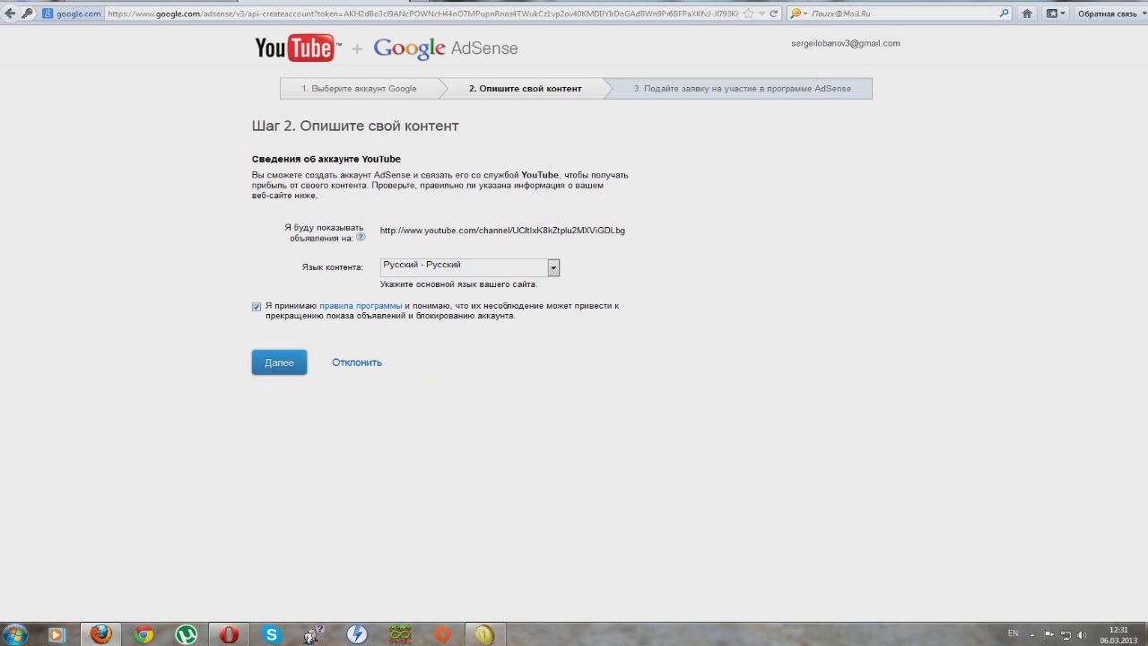
# Step: Advance to Step 3 and select Российская Федерация as the country
pyautogui.click(623, 212)
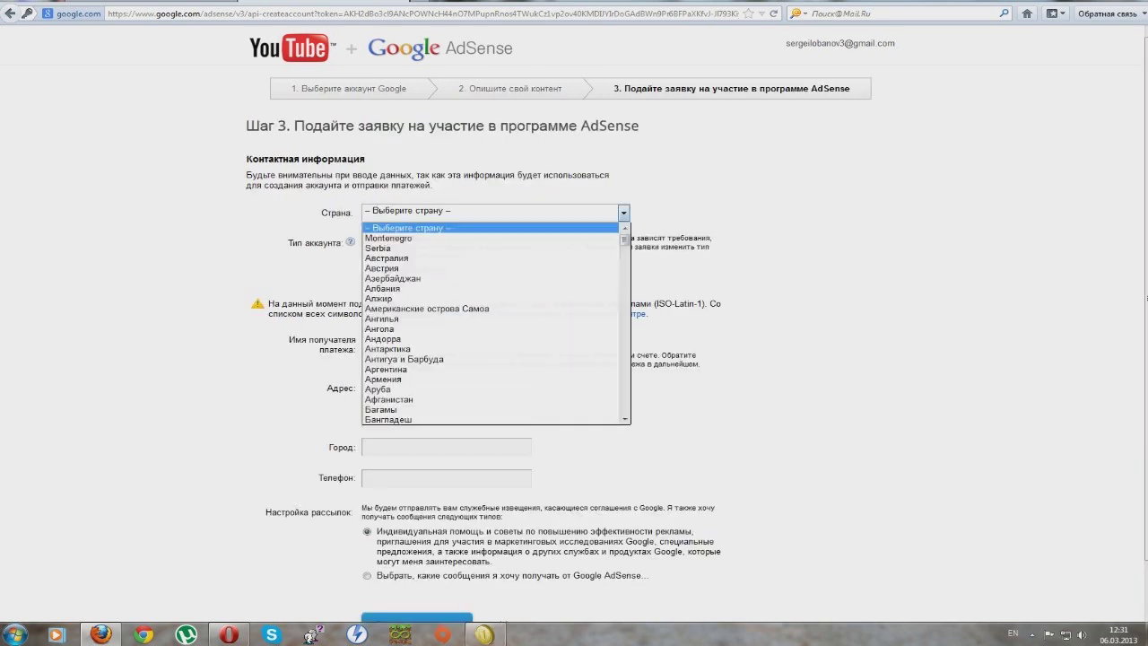
pyautogui.scroll(-5, 496, 323)
pyautogui.scroll(-3, 440, 314)
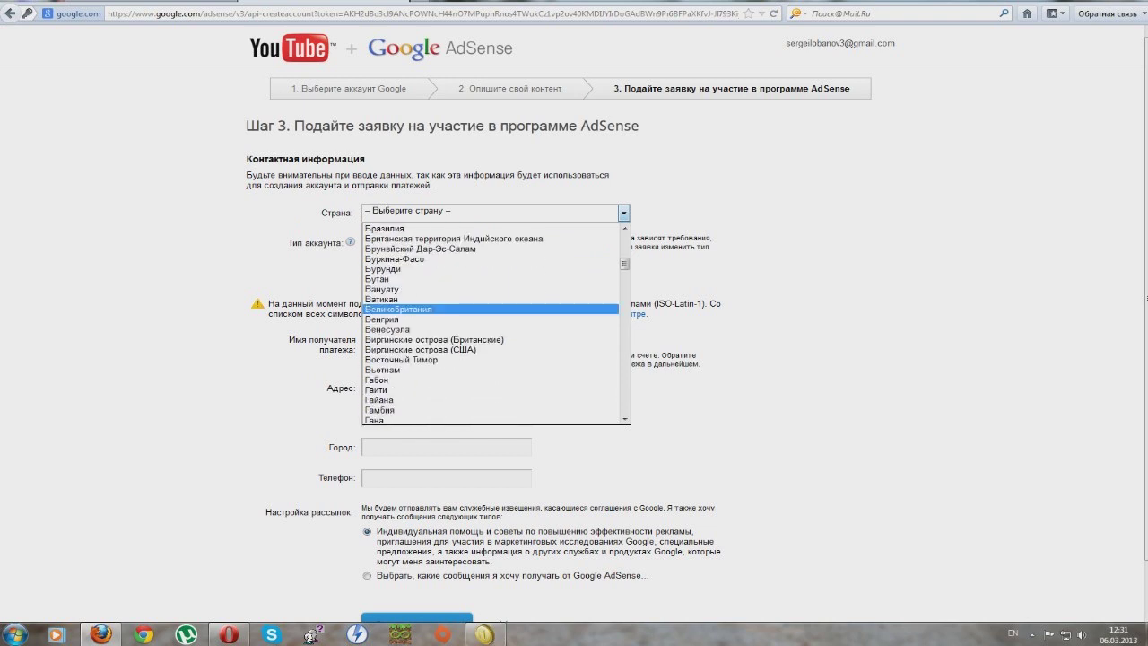
pyautogui.scroll(-9, 466, 364)
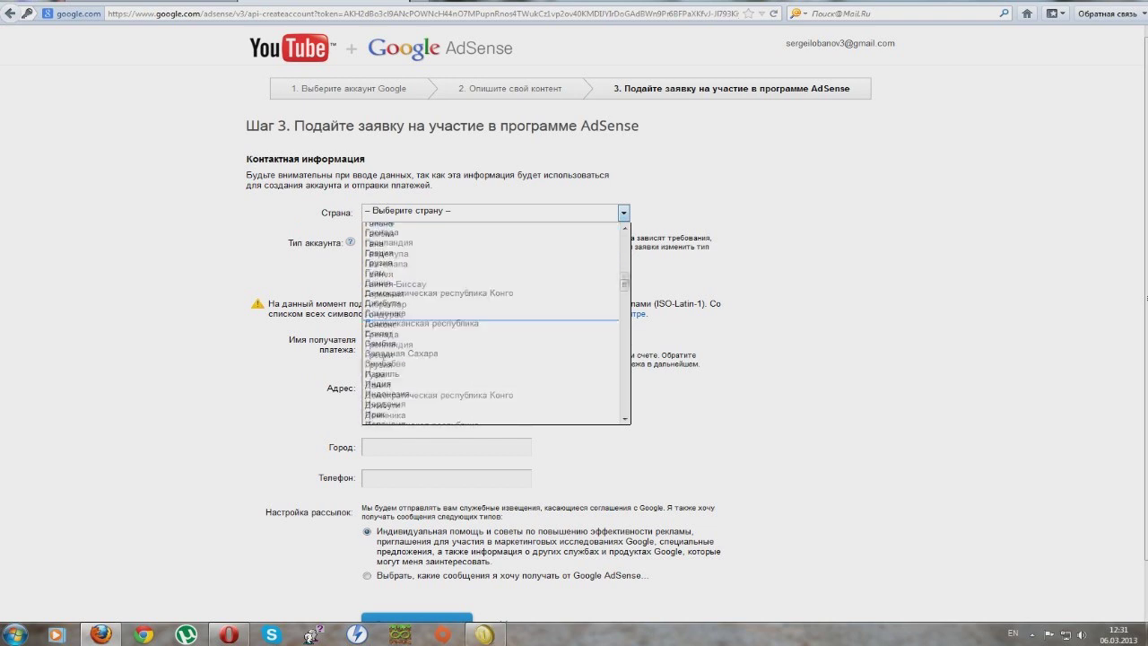
pyautogui.hotkey('alt', 'shift')
pyautogui.write('р')
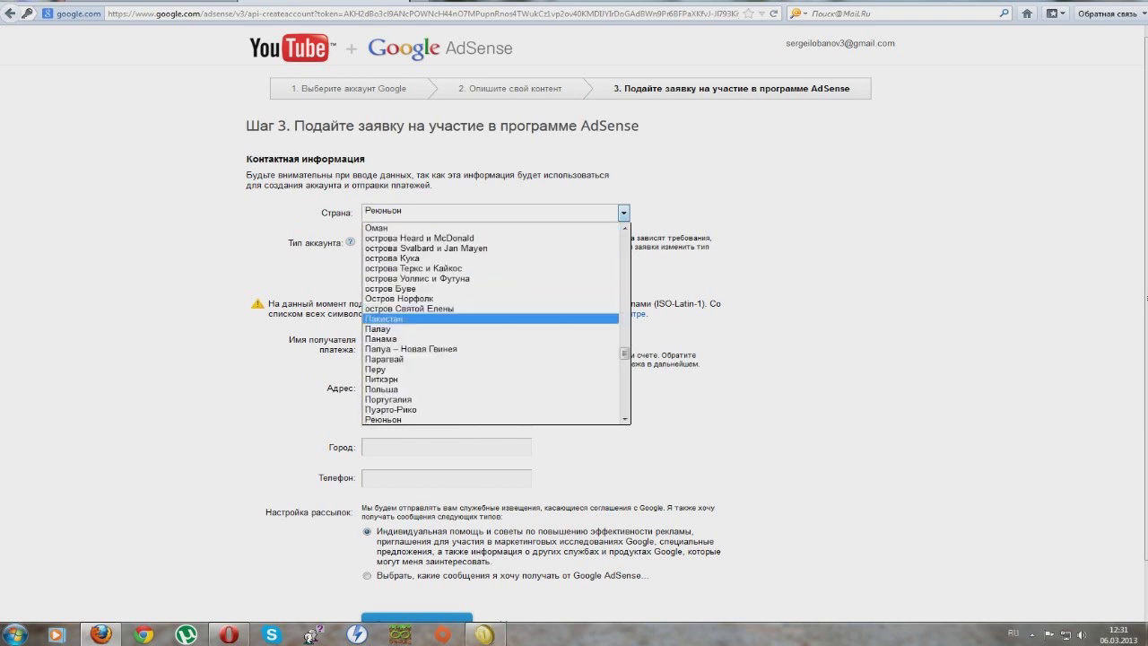
pyautogui.scroll(-2, 440, 395)
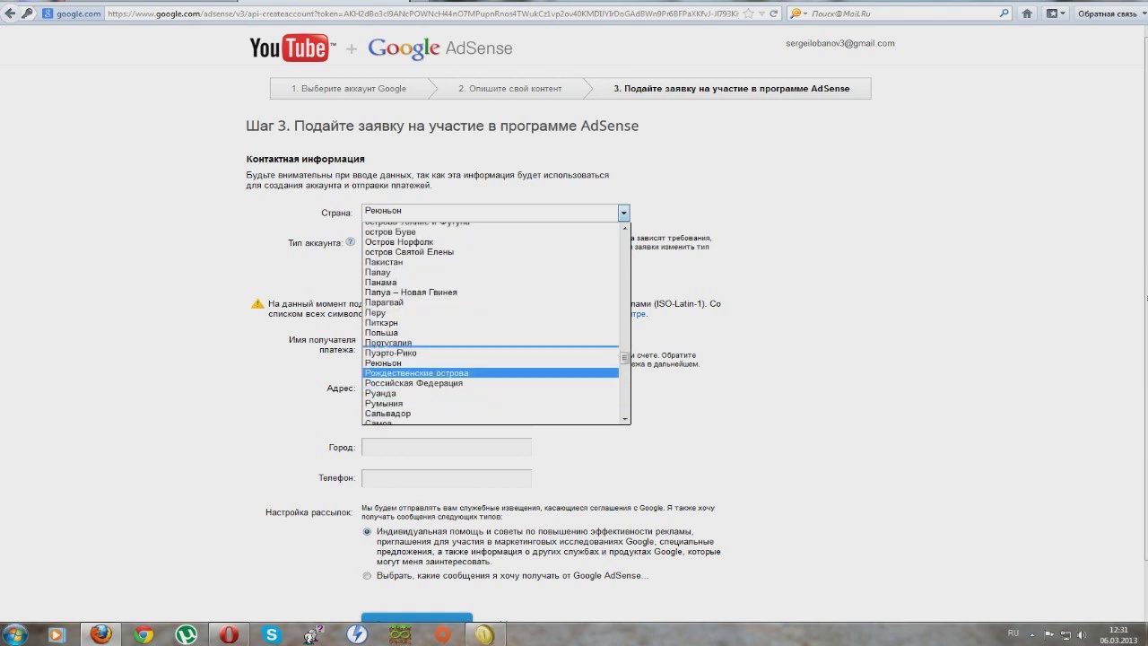
pyautogui.press('Return')
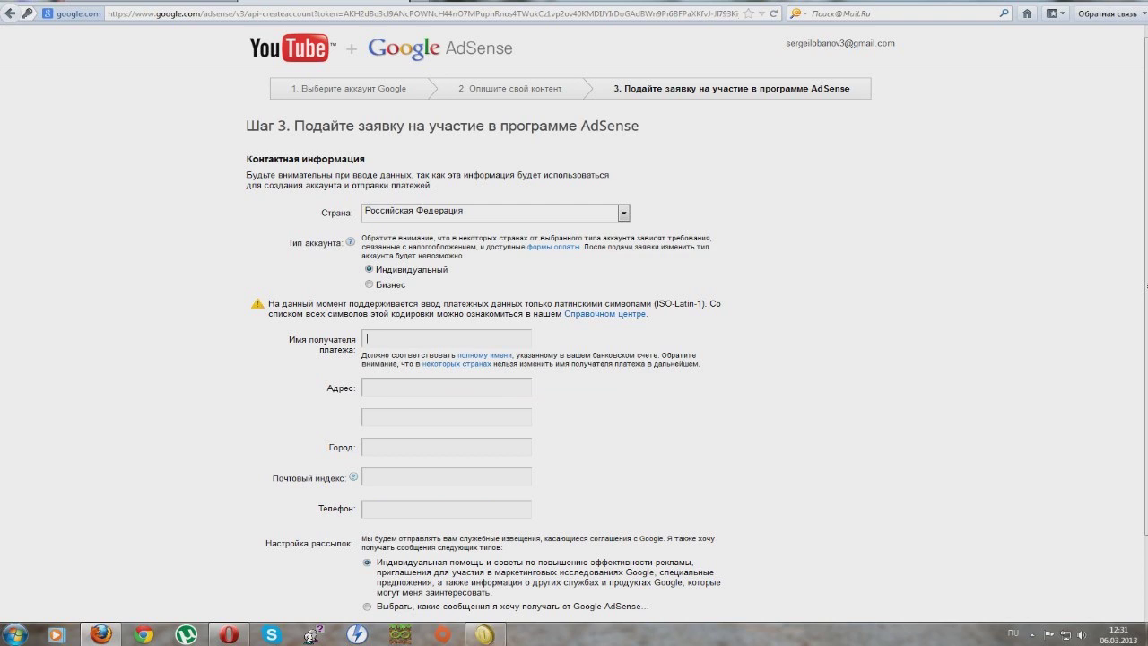
# Step: Enter the payee's full name and street address on the Step 3 form
pyautogui.click(368, 338)
pyautogui.click(367, 388)
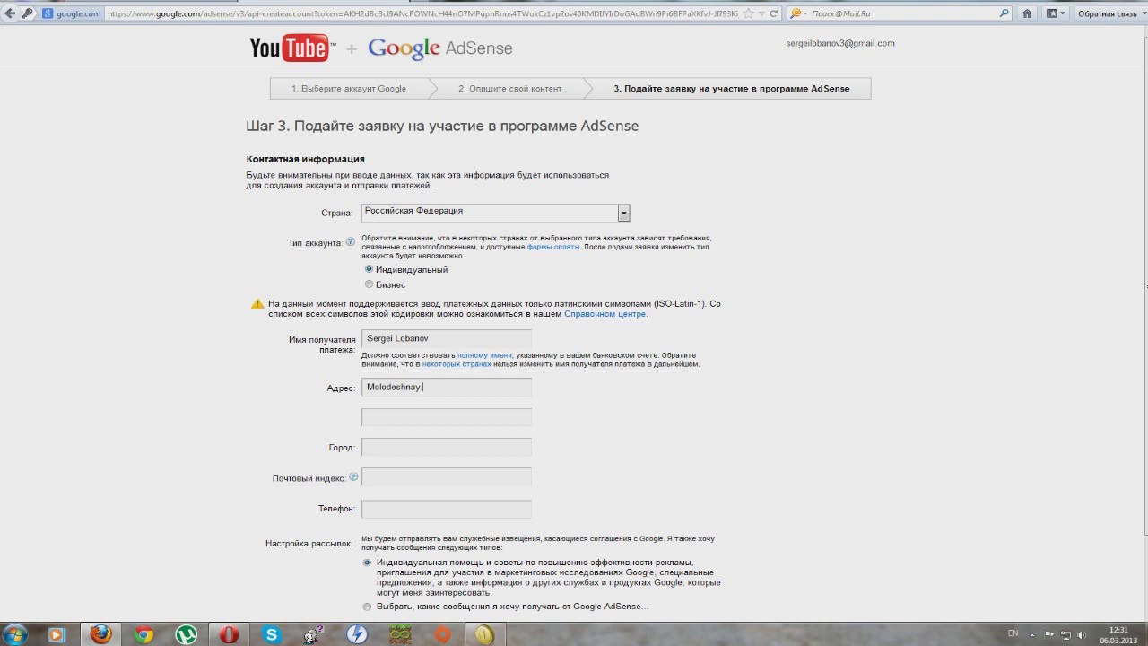
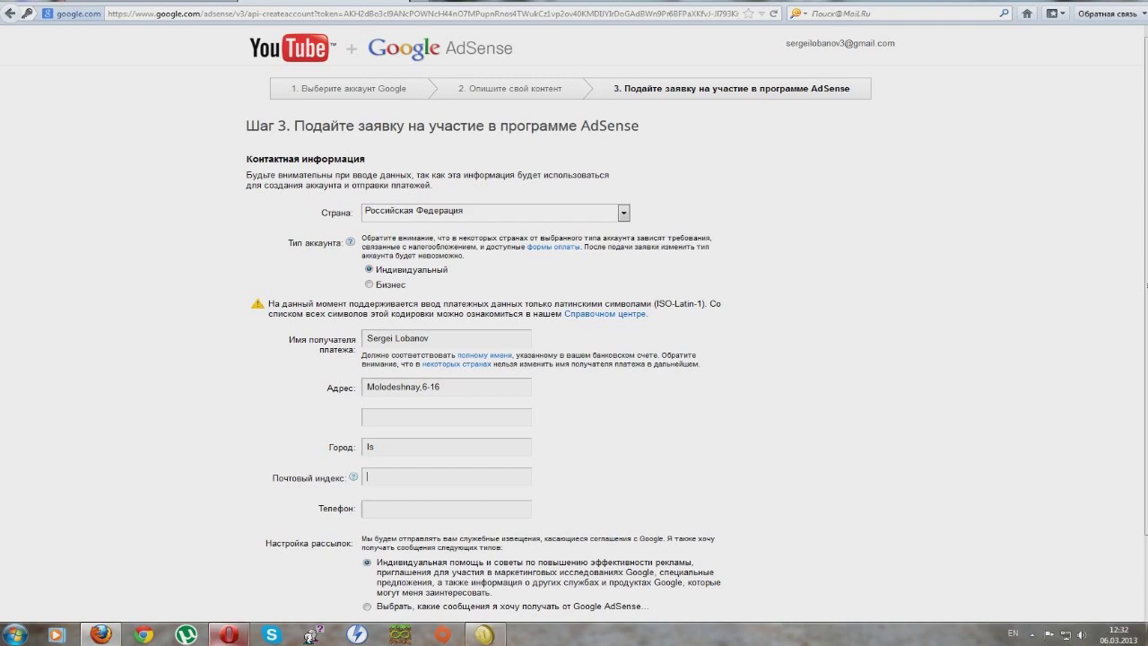
pyautogui.click(230, 634)
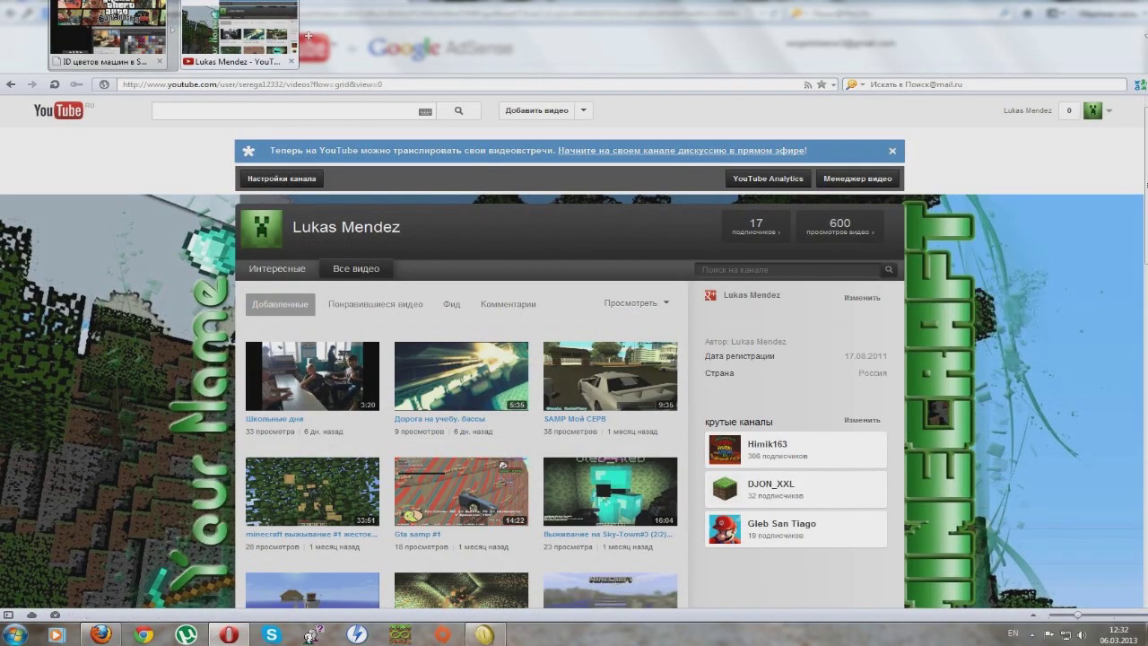
# Step: Search Yandex in a new Opera tab for the town's postal code
pyautogui.click(308, 36)
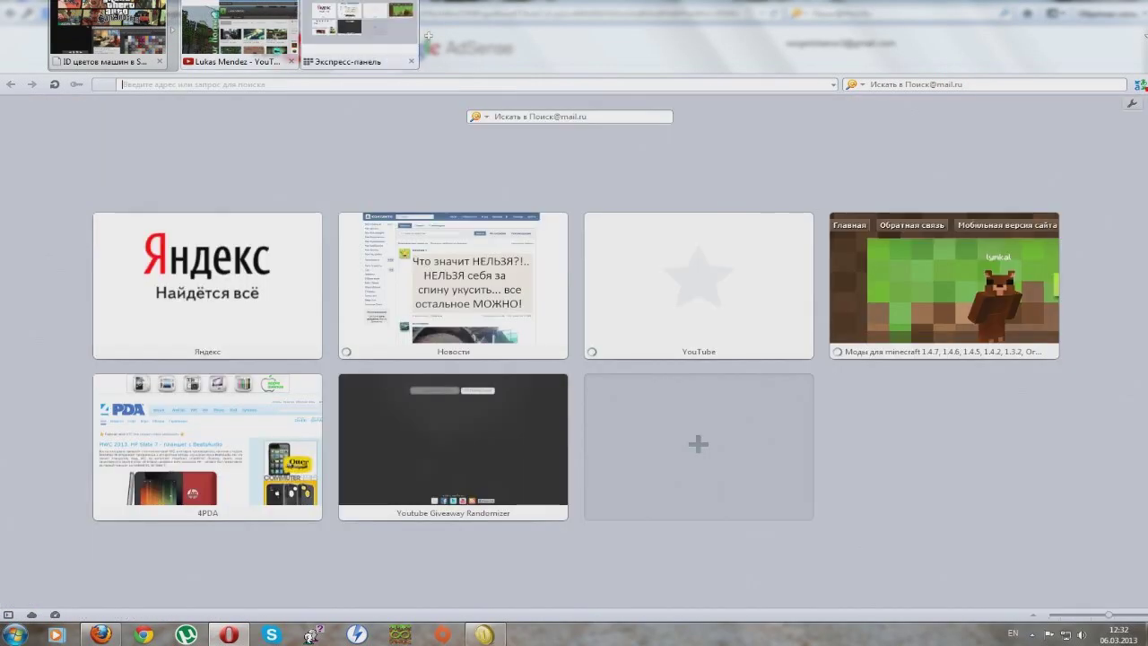
pyautogui.click(852, 84)
pyautogui.click(885, 131)
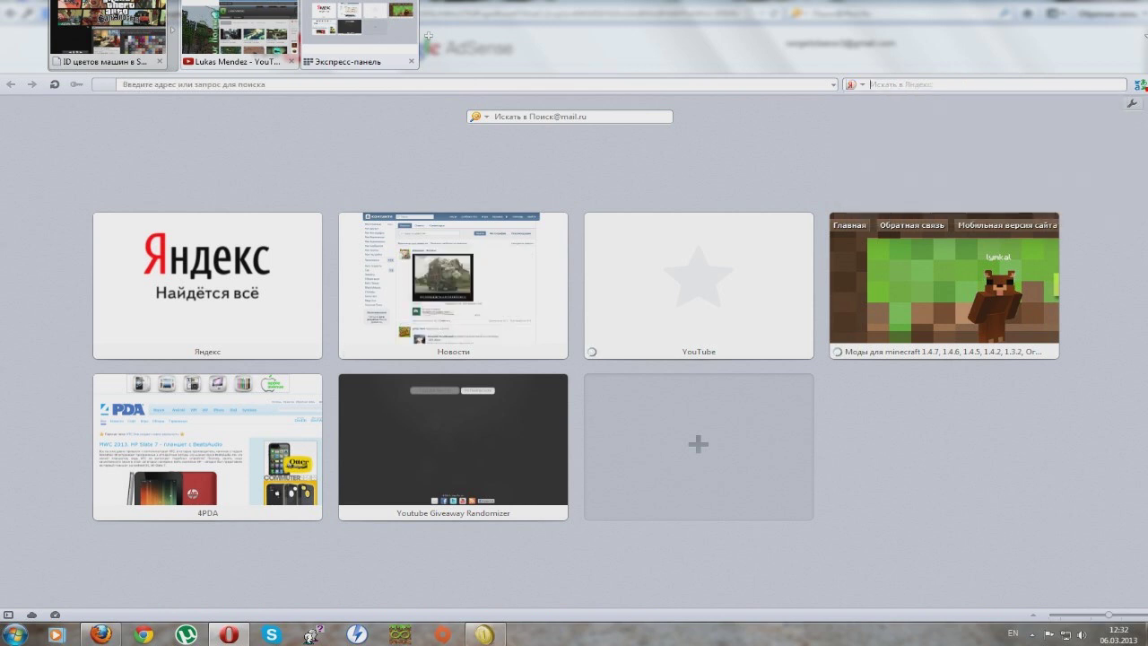
pyautogui.write('фот')
pyautogui.press('BackSpace')
pyautogui.press('BackSpace')
pyautogui.press('BackSpace')
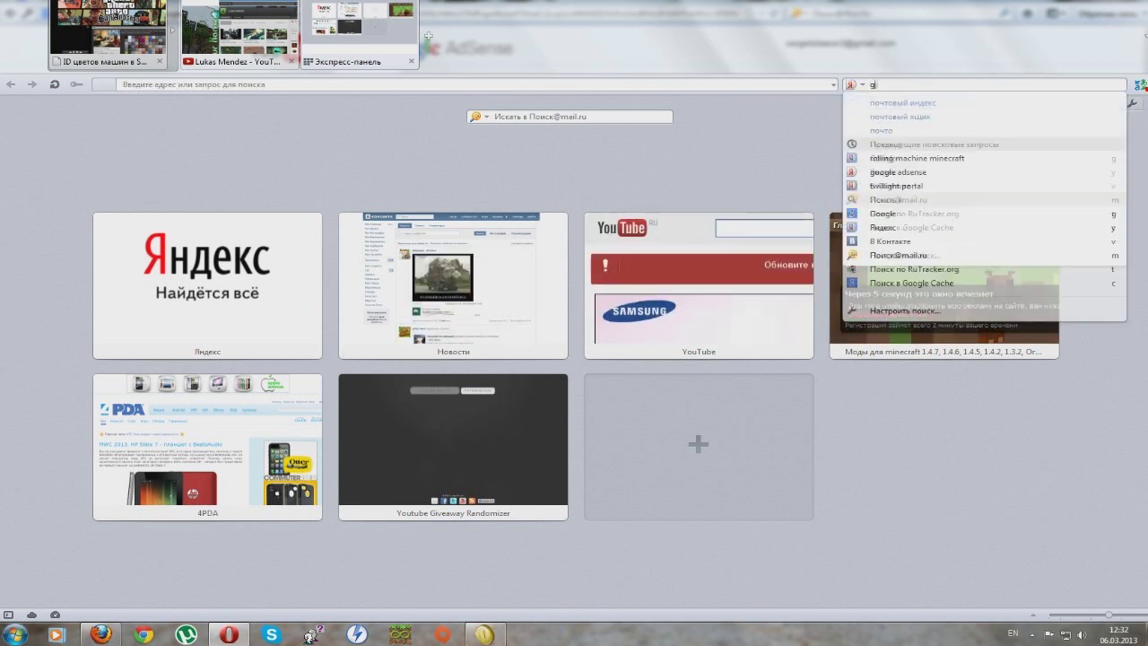
pyautogui.hotkey('alt', 'shift')
pyautogui.write('почтовы')
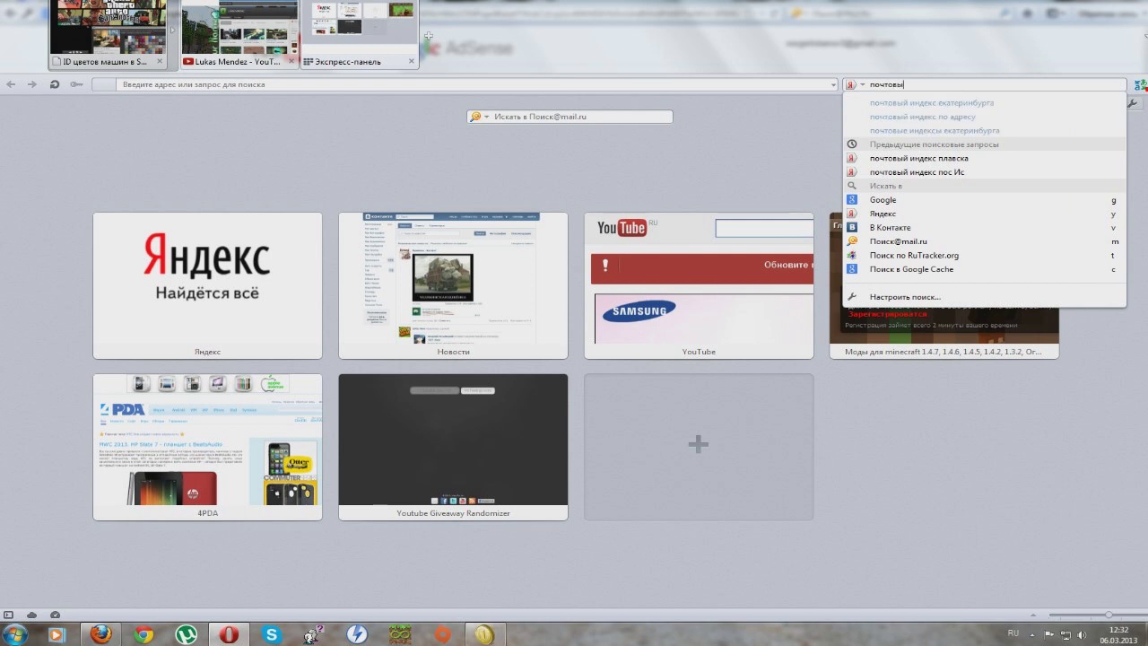
pyautogui.write('й индекс пос ис')
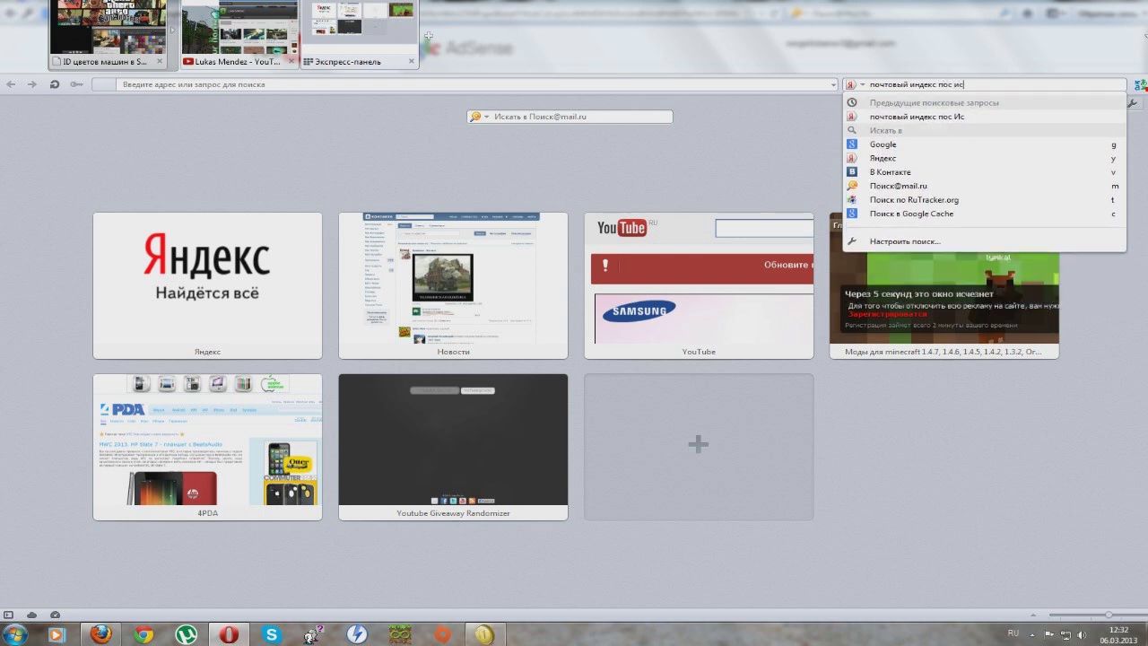
pyautogui.press('Return')
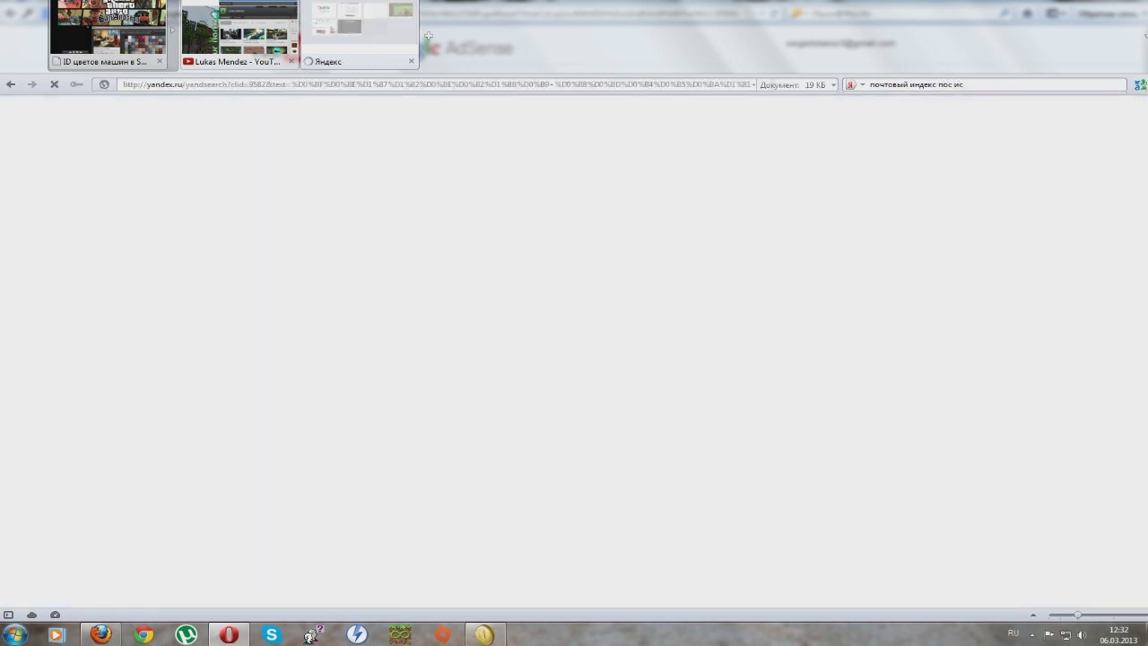
# Step: Copy the postal code from a result and paste it into Почтовый индекс
pyautogui.hotkey('ctrl', 't')
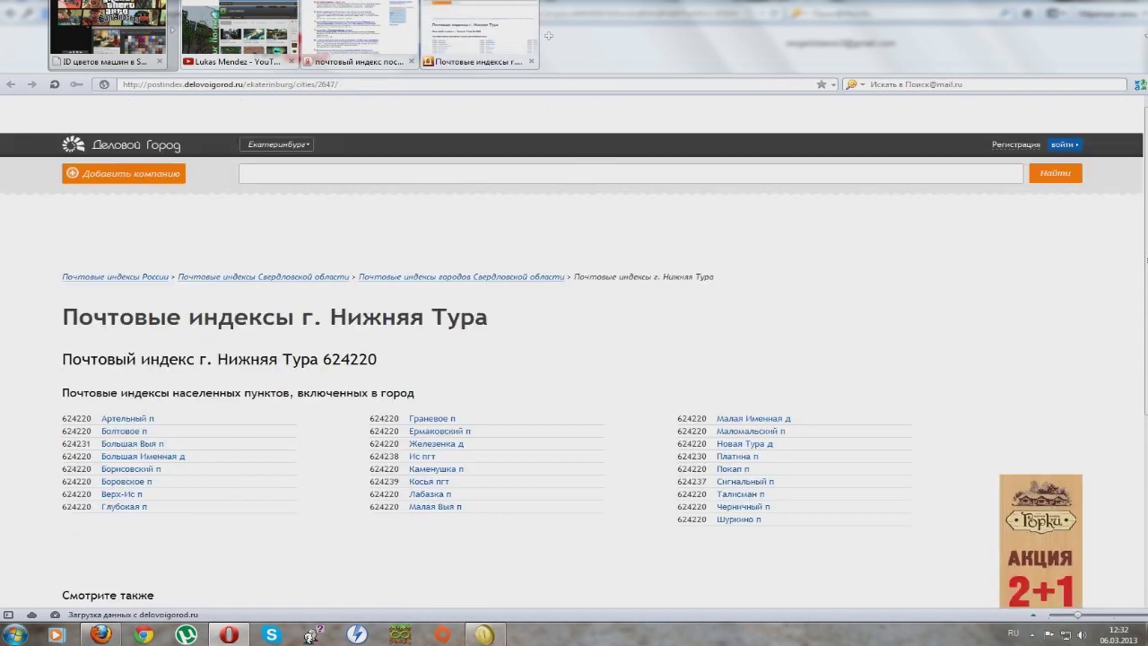
pyautogui.doubleClick(350, 359)
pyautogui.hotkey('ctrl', 'c')
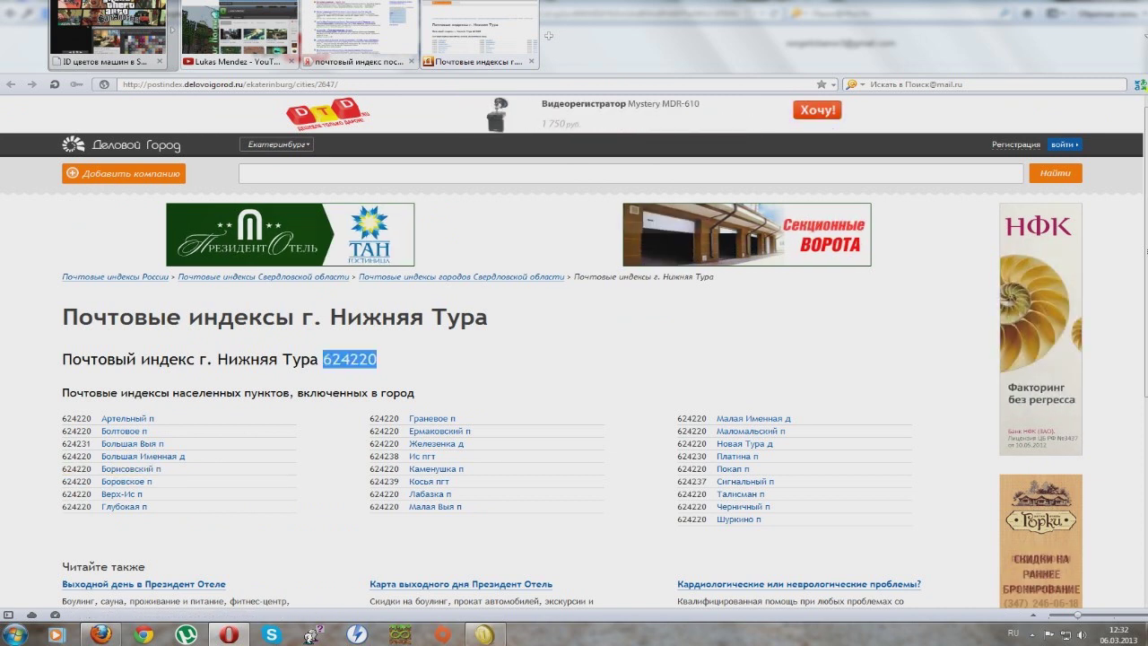
pyautogui.hotkey('alt', 'Tab')
pyautogui.hotkey('ctrl', 'v')
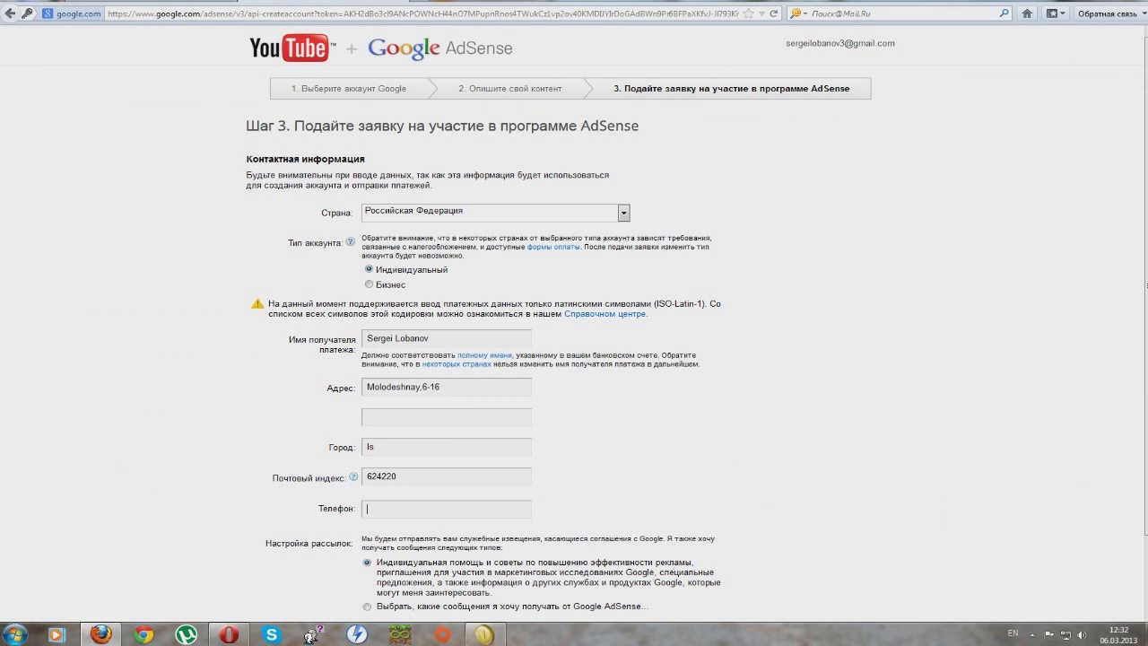
# Step: Enter the phone number, choose which AdSense messages to receive, and submit the application
pyautogui.press('Tab')
pyautogui.scroll(-2, 574, 323)
pyautogui.click(367, 523)
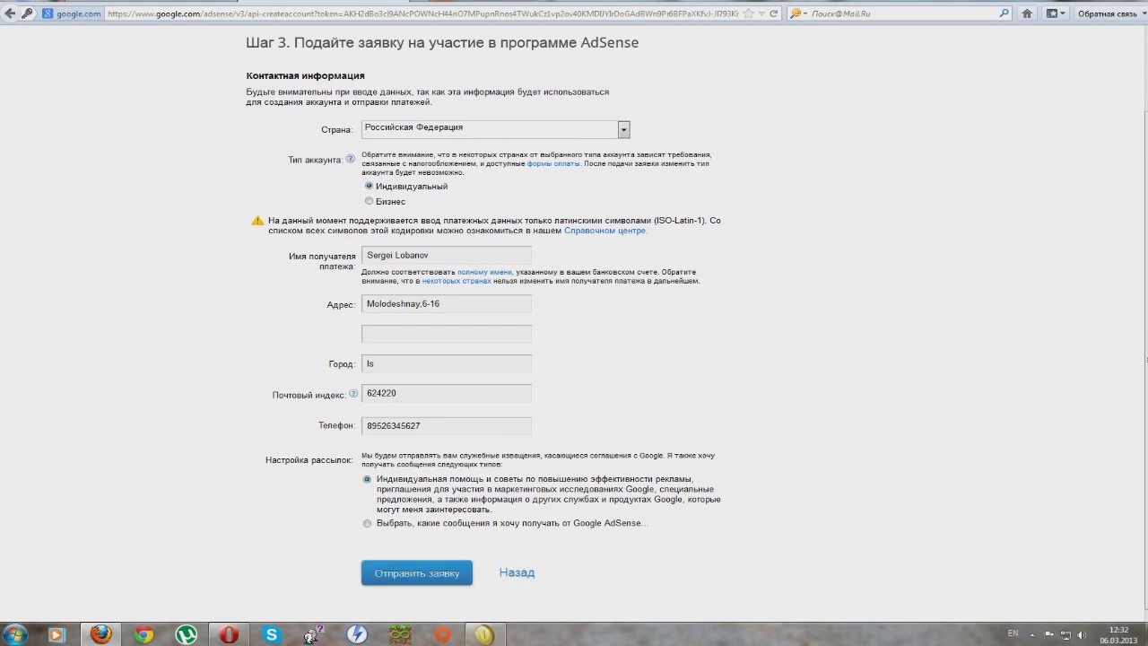
pyautogui.press('Return')
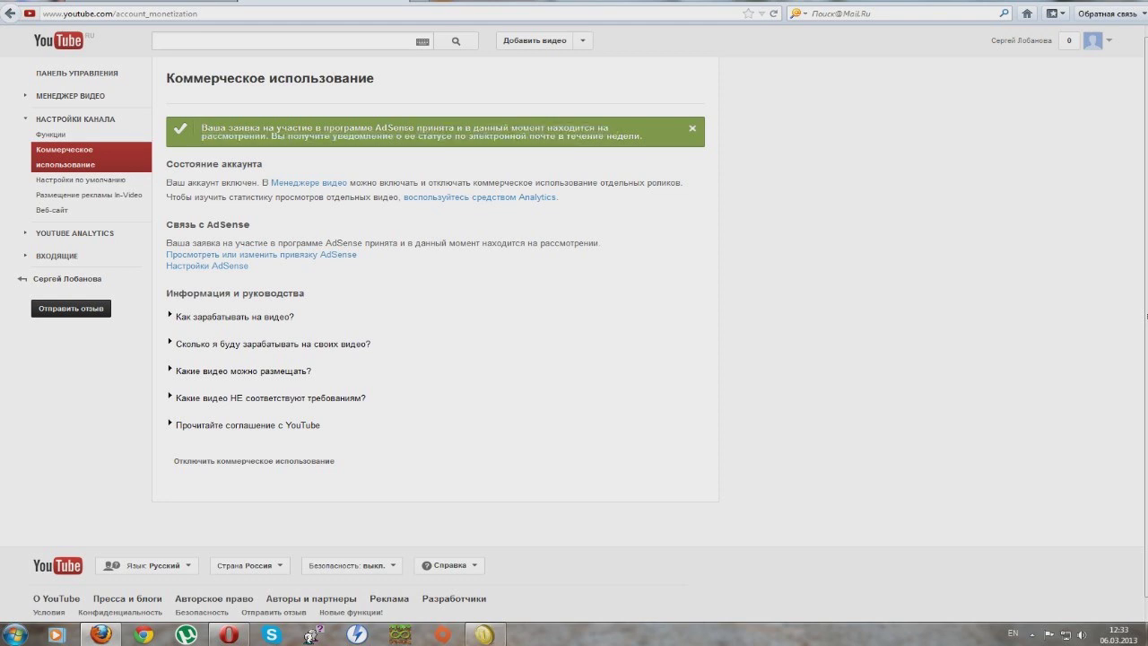
# Step: Select all text on the monetization page, then expand and collapse the ineligible-videos FAQ answer
pyautogui.hotkey('ctrl', 'a')
pyautogui.press('Return')
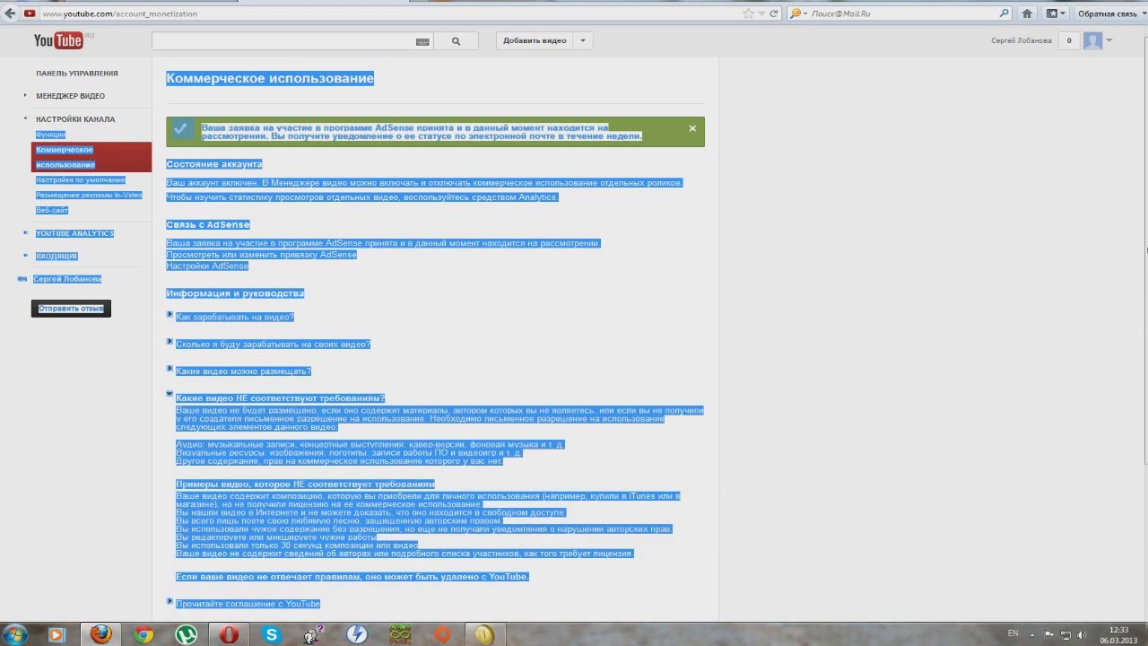
pyautogui.press('Return')
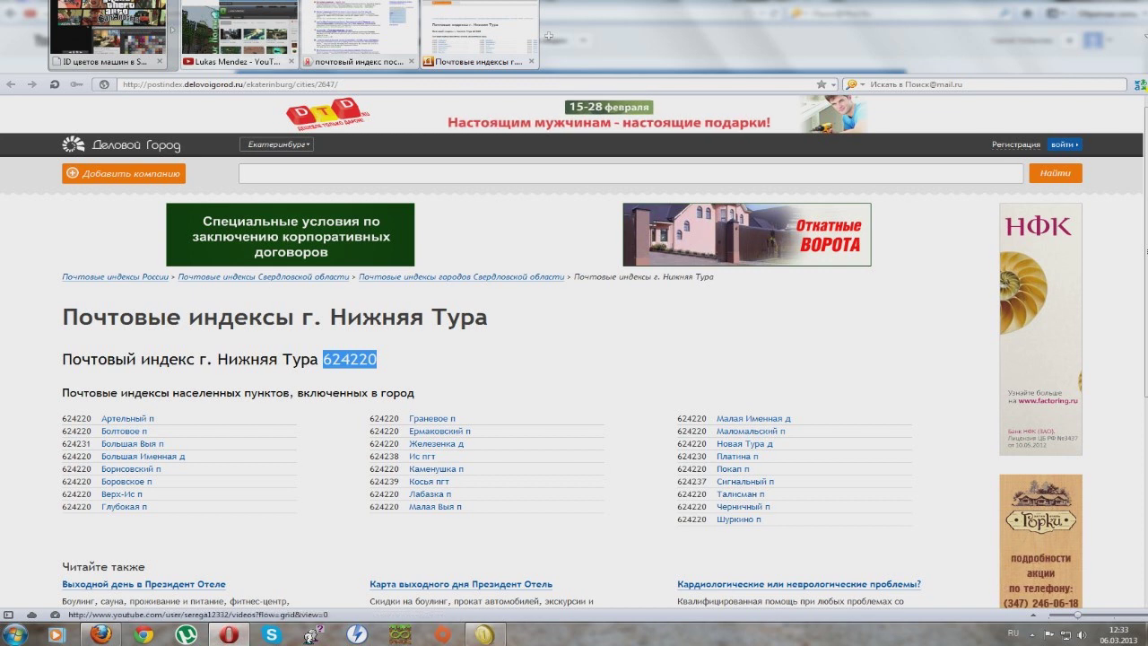
# Step: Open Менеджер видео from the YouTube channel and scroll the 31-video list for monetization icons
pyautogui.click(240, 61)
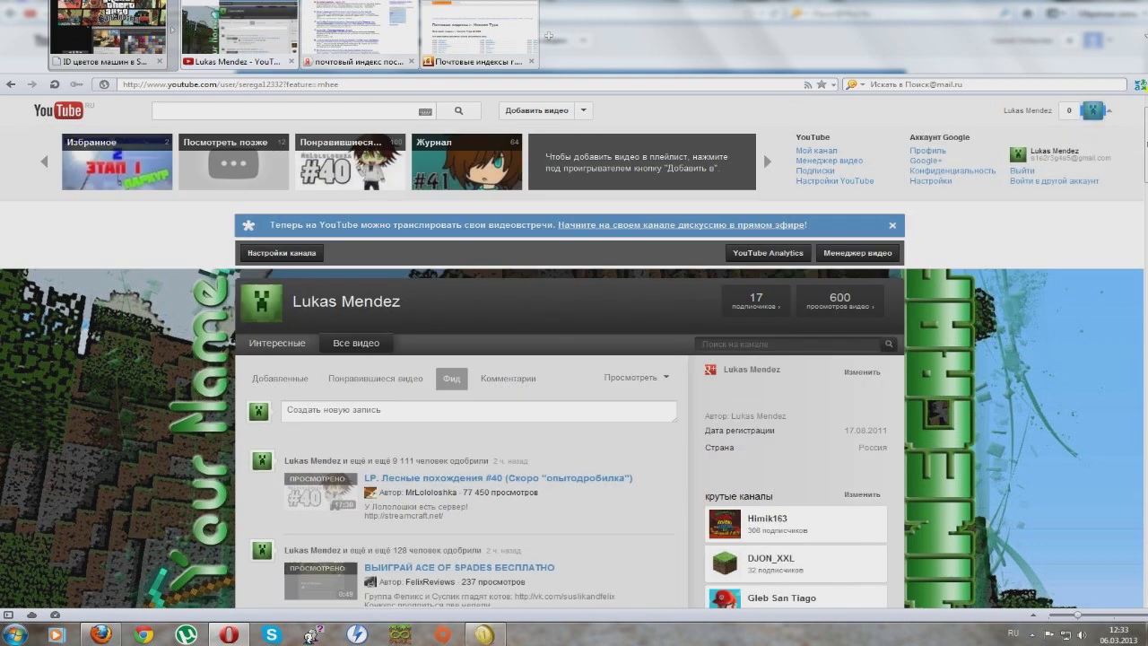
pyautogui.click(830, 160)
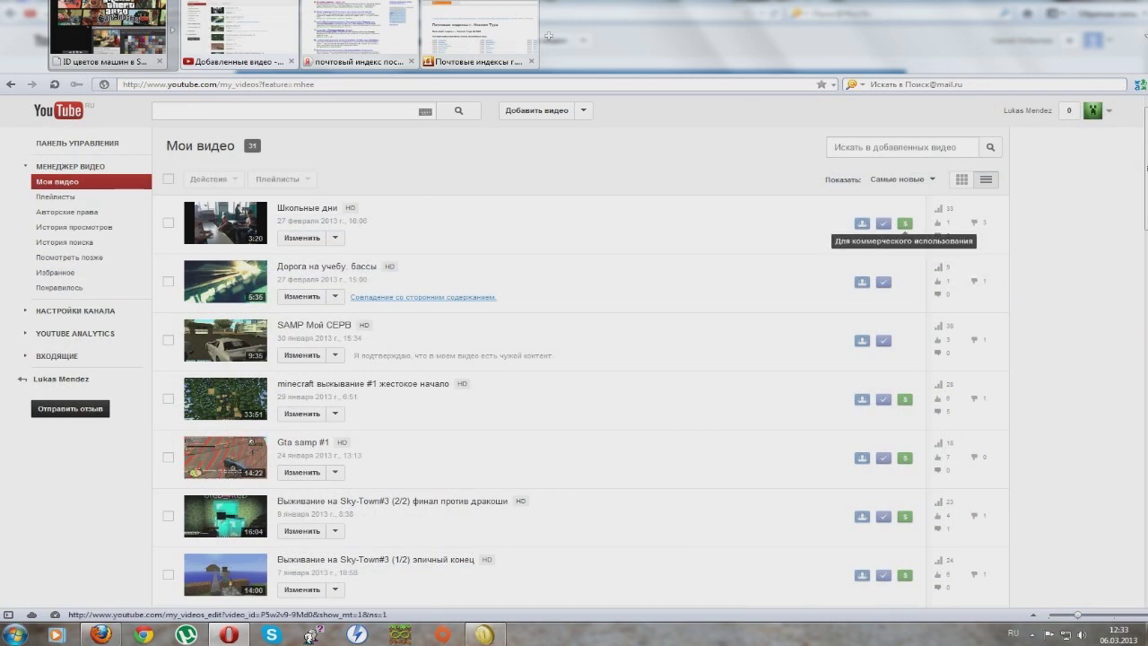
pyautogui.scroll(-10, 904, 229)
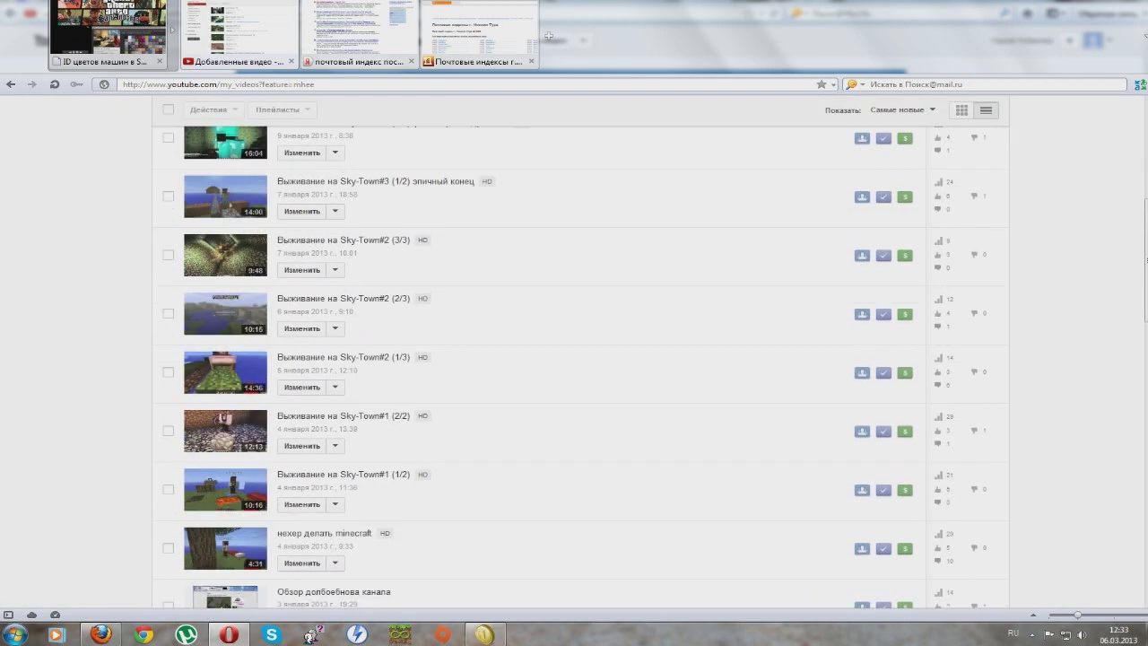
pyautogui.scroll(-3, 543, 367)
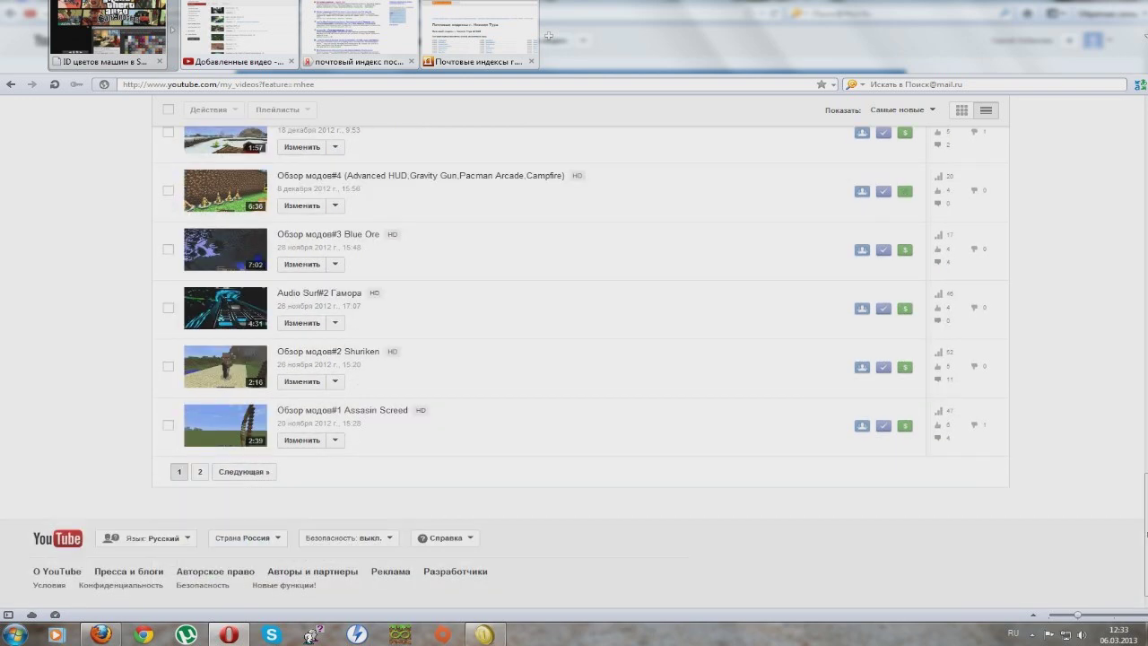
pyautogui.scroll(8, 583, 367)
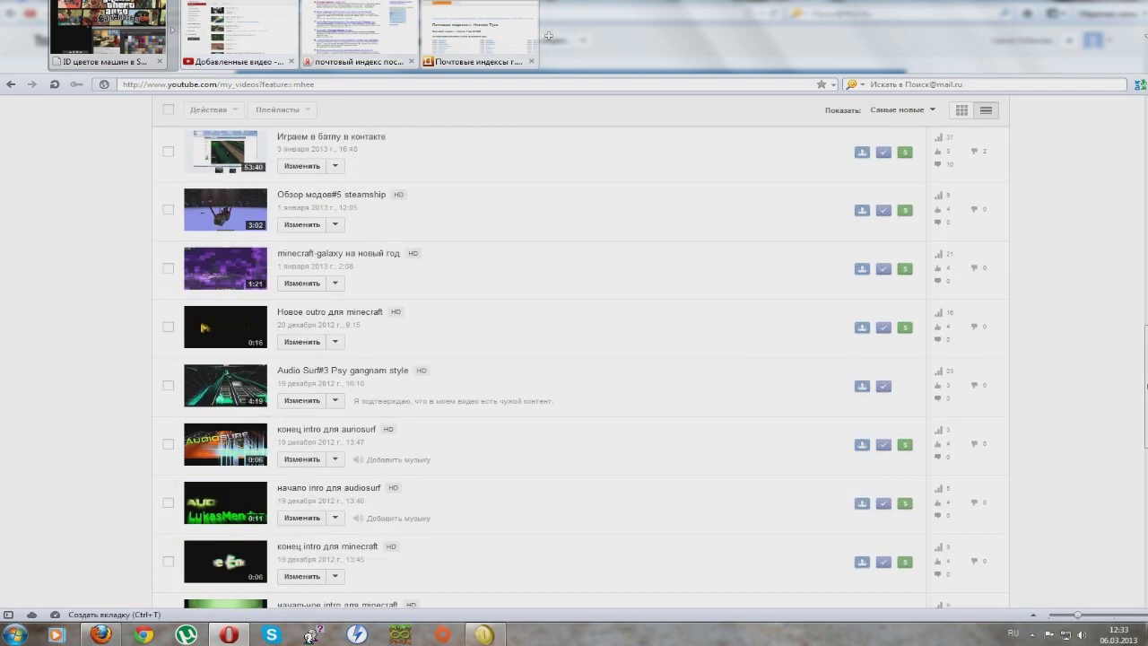
# Step: Open Gmail at mail.google.com in a new tab, switching the keyboard to English
pyautogui.click(548, 36)
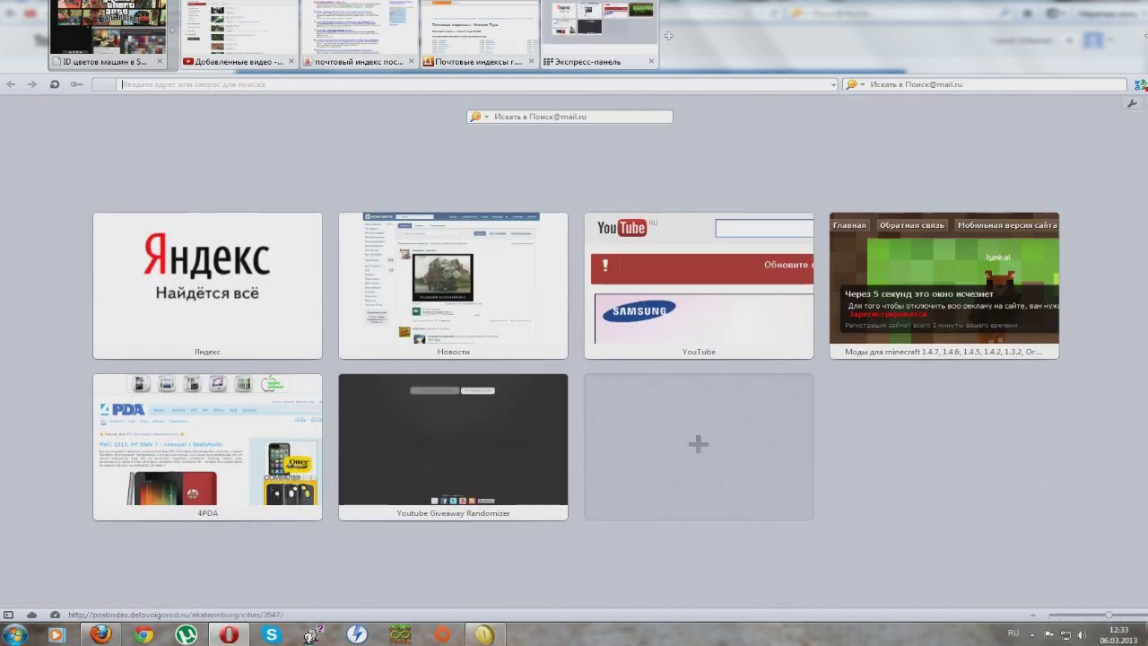
pyautogui.write('вфш')
pyautogui.press('BackSpace')
pyautogui.press('BackSpace')
pyautogui.press('BackSpace')
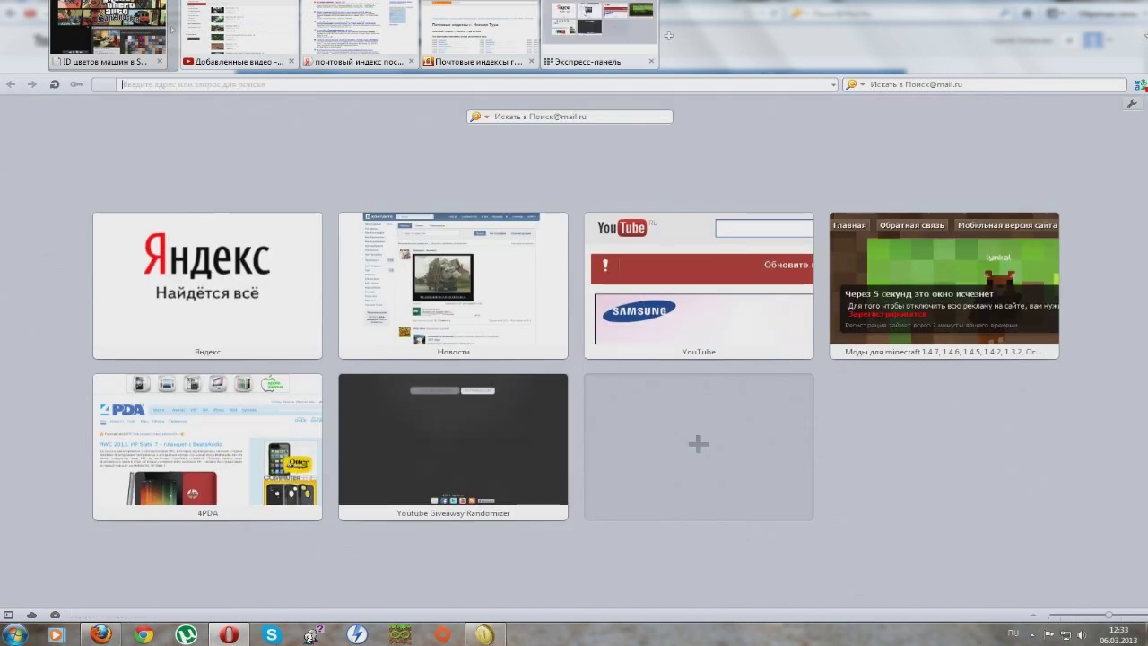
pyautogui.hotkey('alt', 'shift')
pyautogui.write('mail.g')
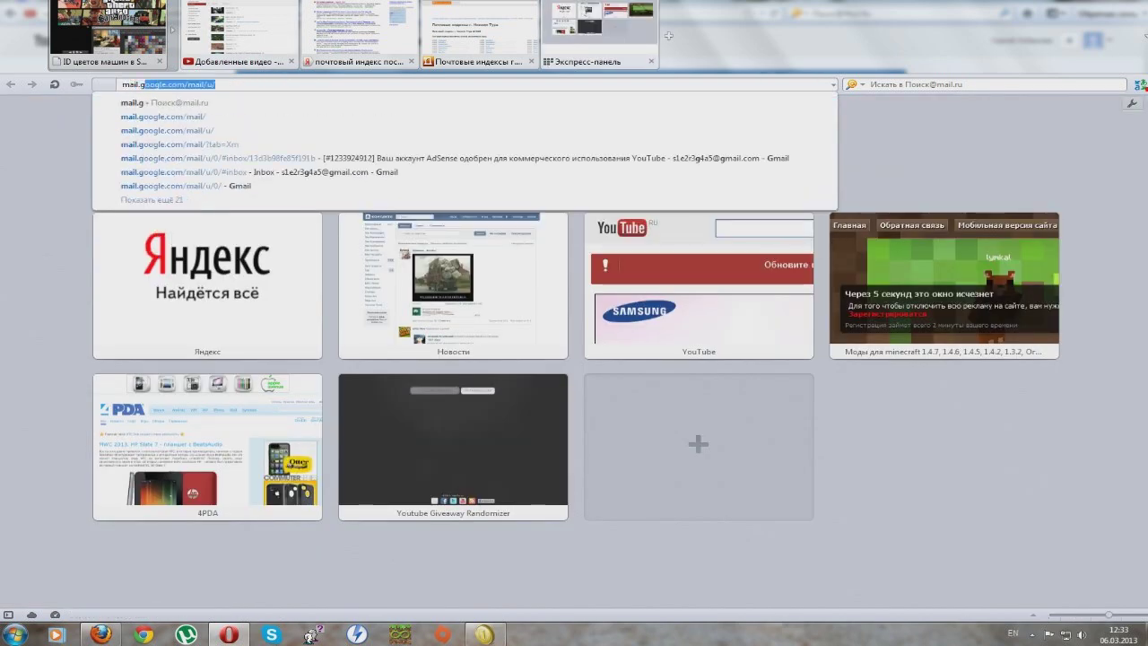
pyautogui.press('Return')
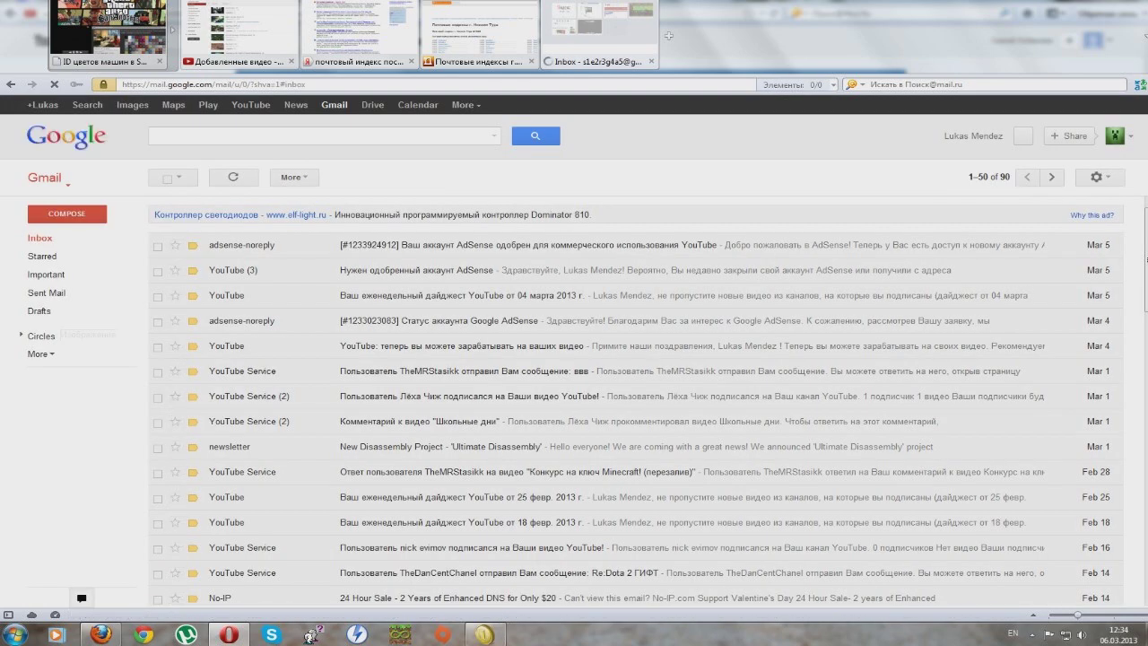
# Step: Read through the AdSense approval email, then return to the inbox
pyautogui.press('o')
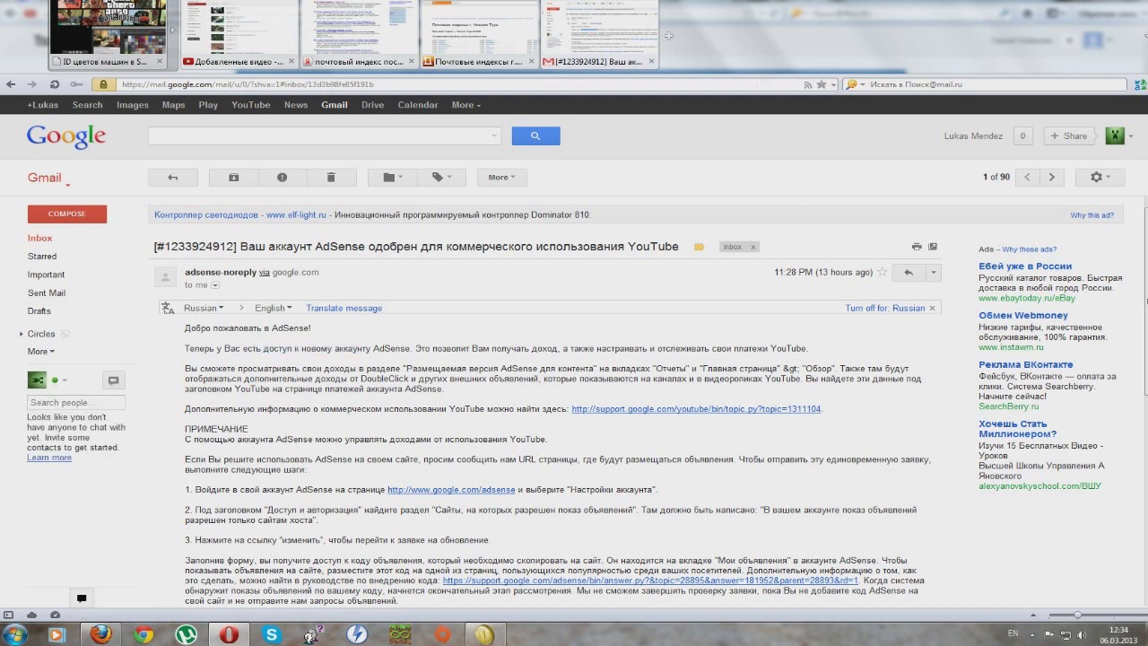
pyautogui.press('Down')
pyautogui.press('Down')
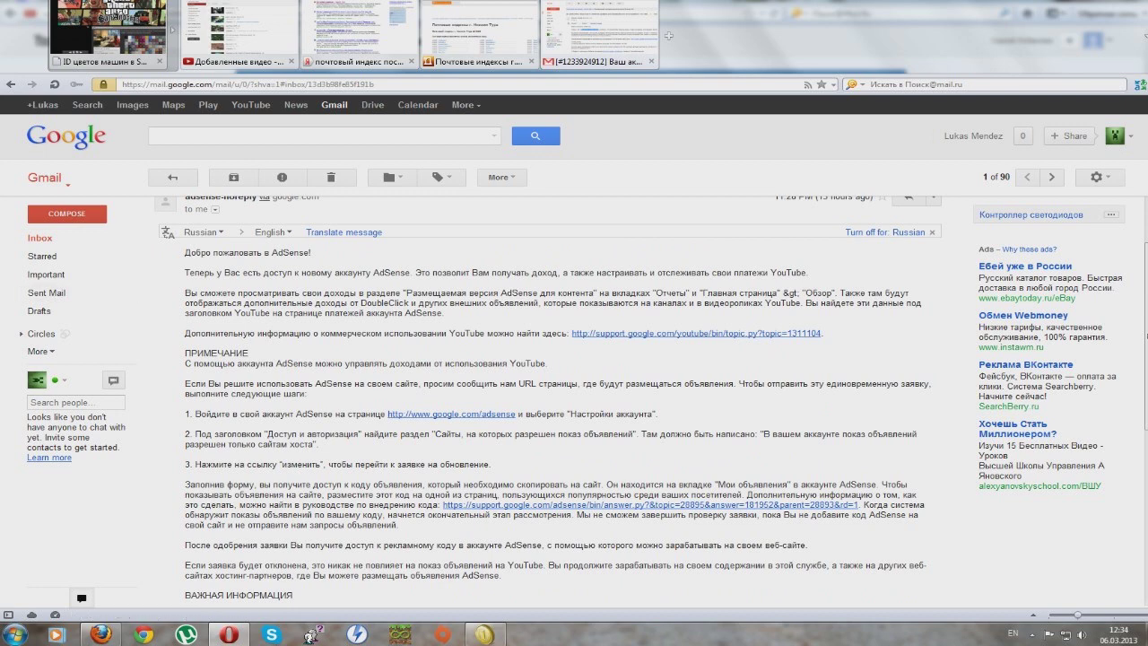
pyautogui.press('pagedown')
pyautogui.press('pageup')
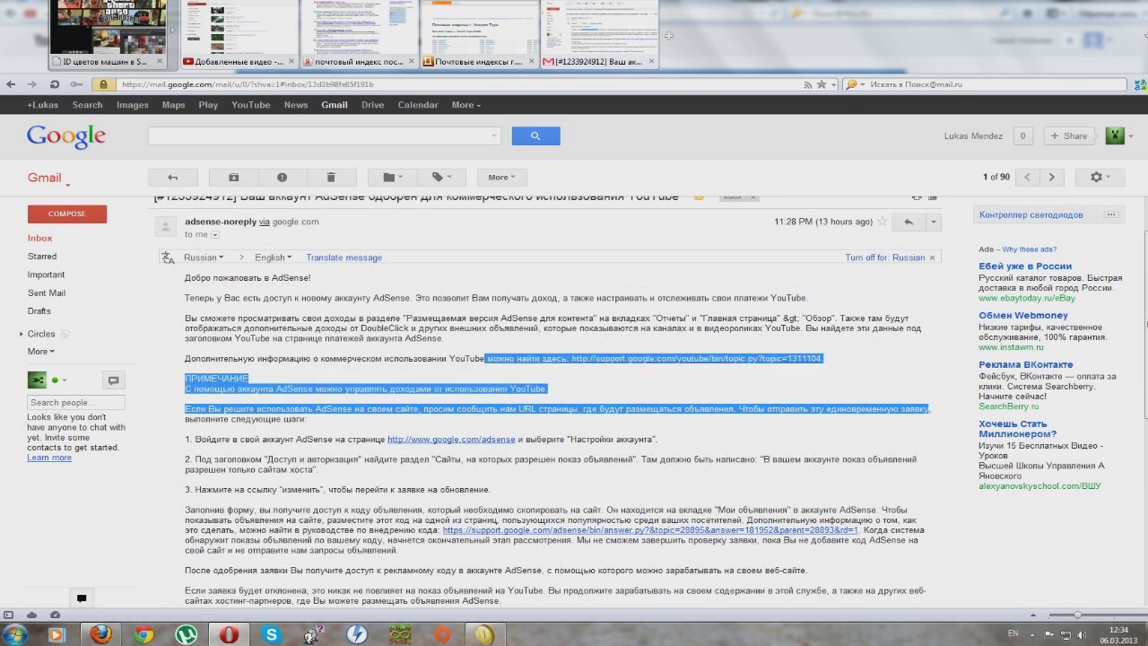
pyautogui.press('Up')
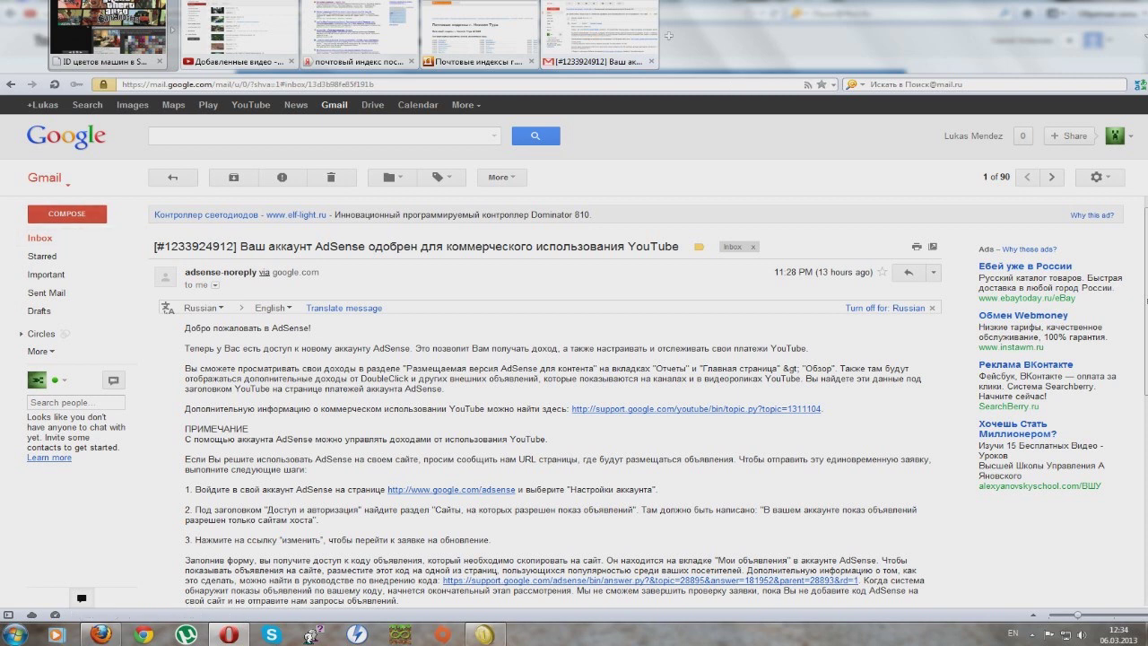
pyautogui.press('u')
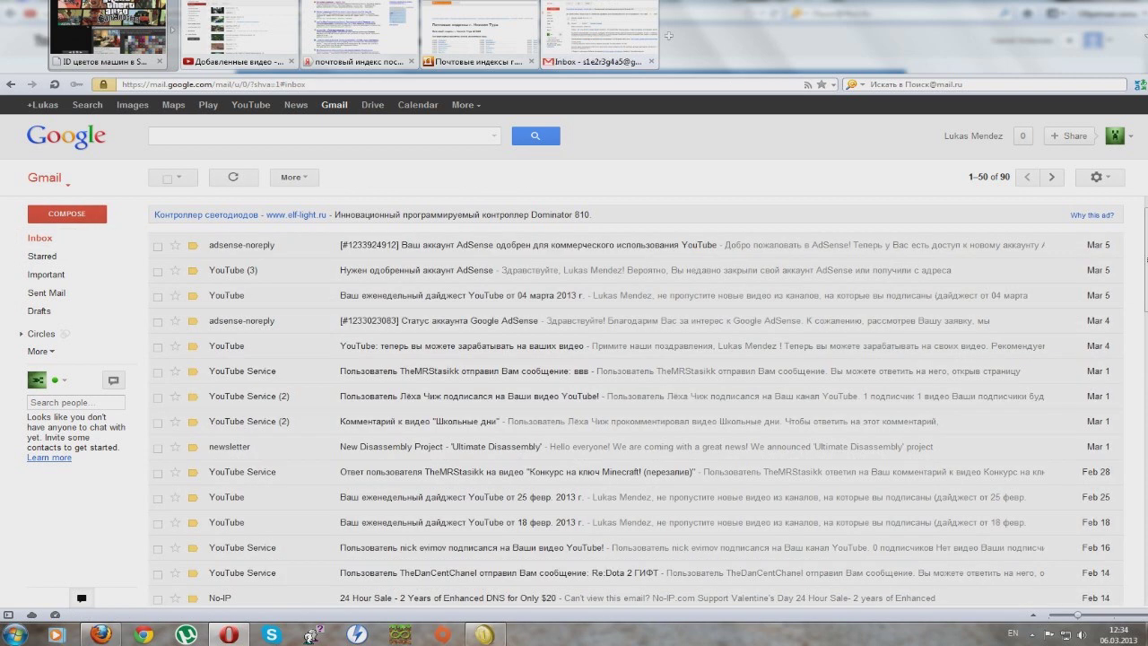